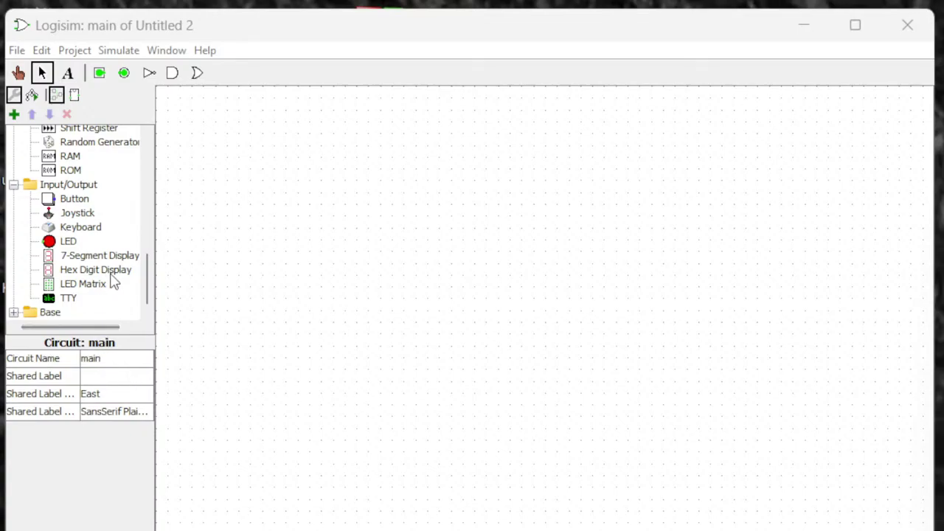
# Place a multiplexer from the Plexers library in the upper middle of the canvas
pyautogui.moveTo(151, 270); pyautogui.dragTo(151, 197)
pyautogui.scroll(-1, 126, 246)
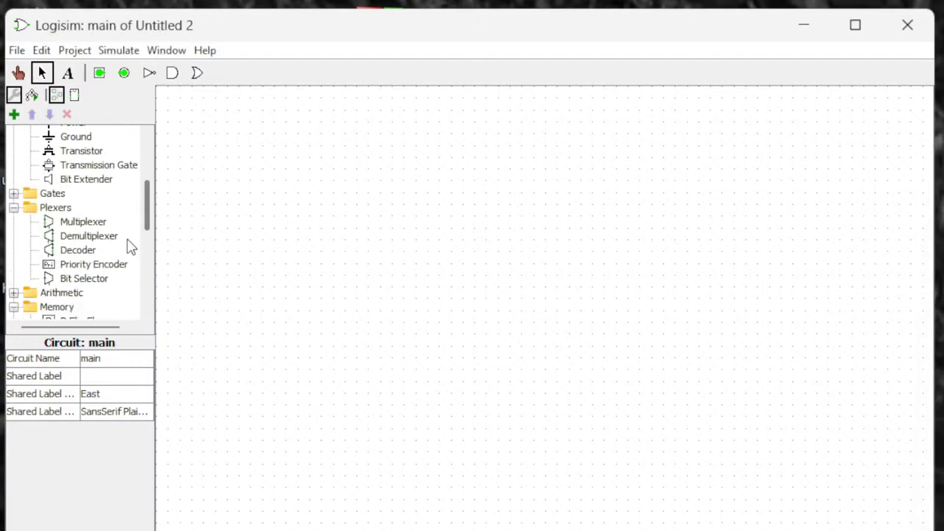
pyautogui.click(92, 225)
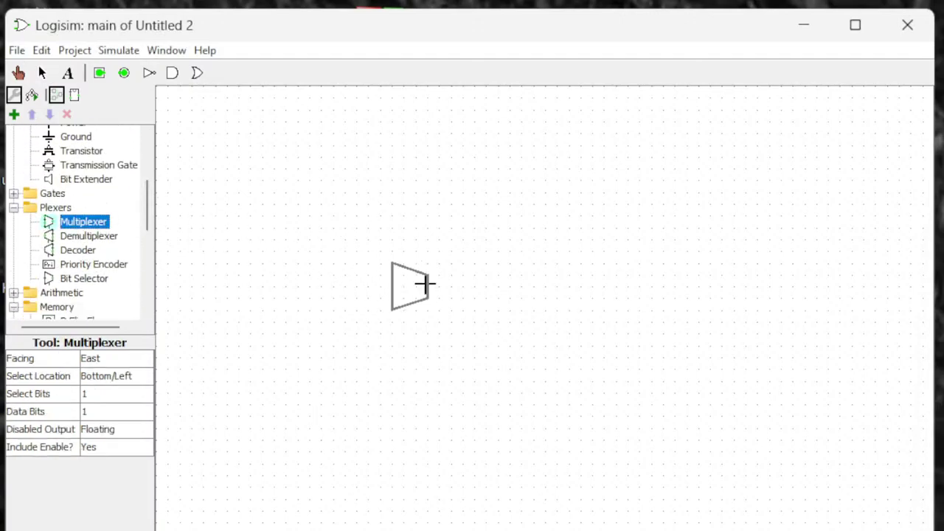
pyautogui.click(419, 217)
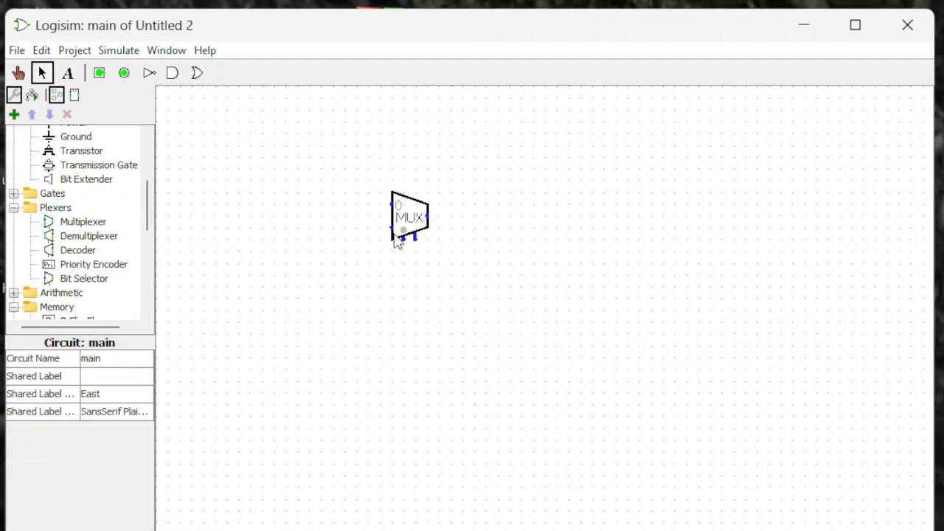
# Set the multiplexer's Select Bits to 3
pyautogui.click(419, 219)
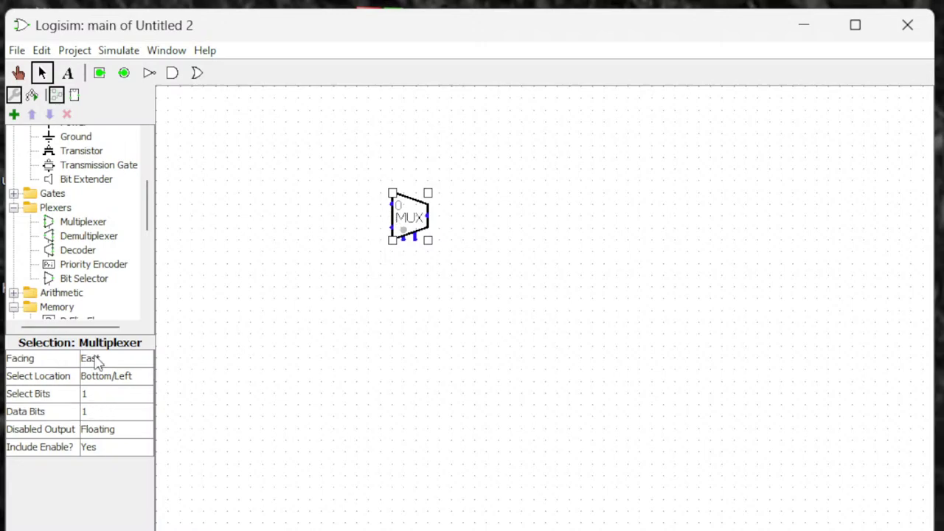
pyautogui.click(116, 400)
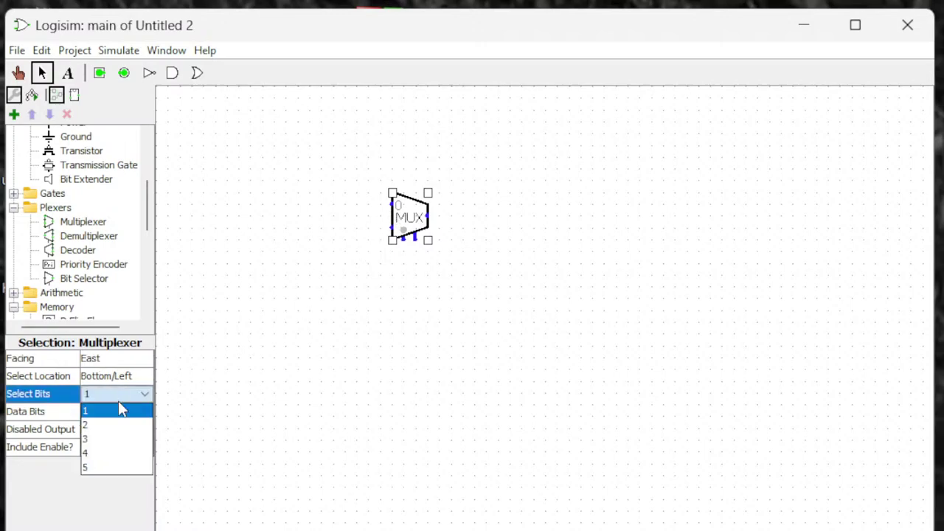
pyautogui.click(118, 441)
pyautogui.click(472, 398)
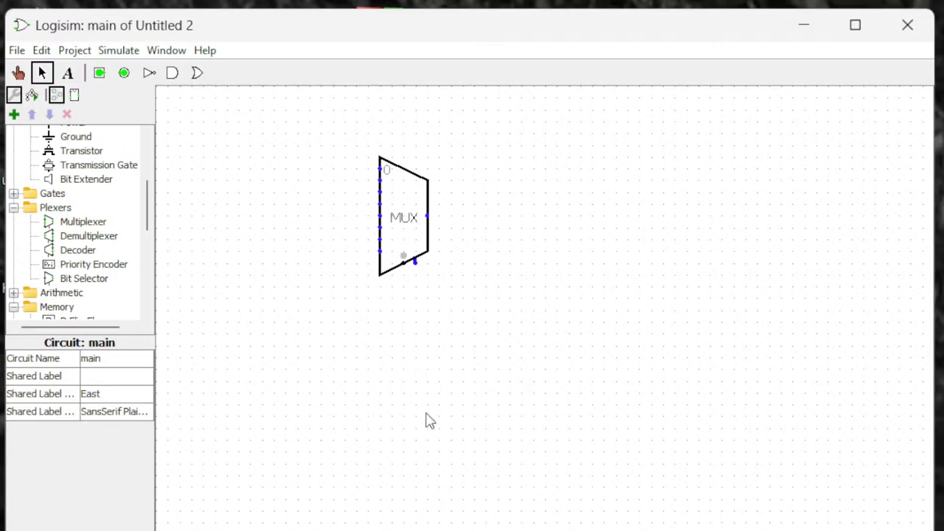
# Place an input pin left of the multiplexer and wire it to the first data input
pyautogui.click(99, 72)
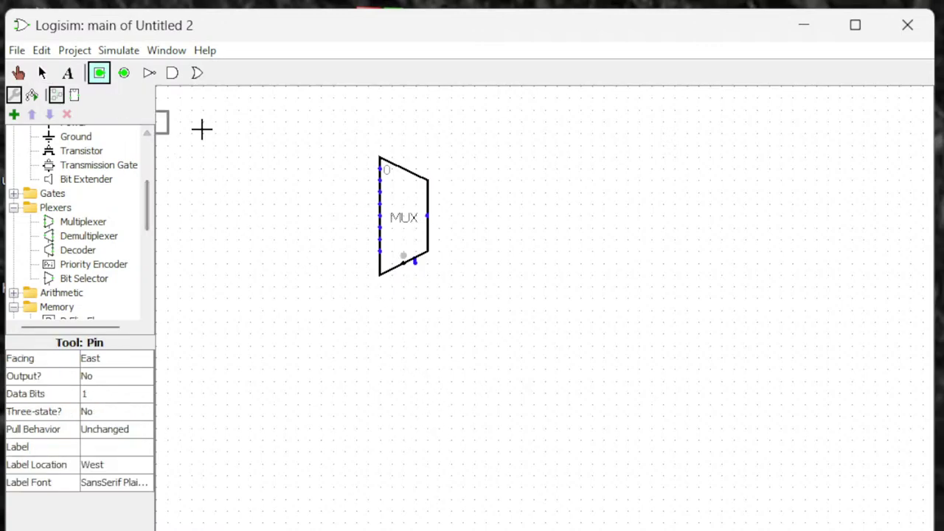
pyautogui.click(323, 171)
pyautogui.moveTo(382, 170); pyautogui.dragTo(327, 180)
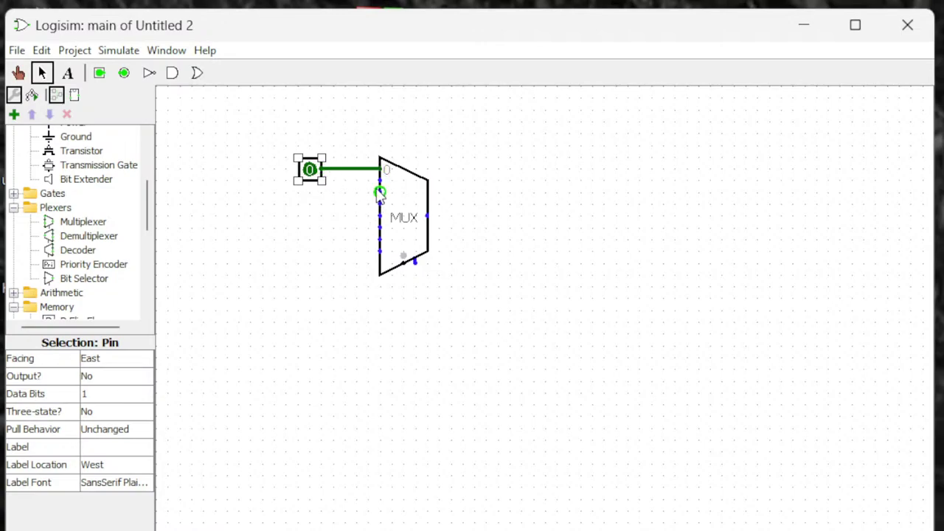
# Add two copies of the input pin below the original and wire them to the multiplexer's second and third data inputs
pyautogui.click(310, 233)
pyautogui.click(310, 170)
pyautogui.click(444, 261)
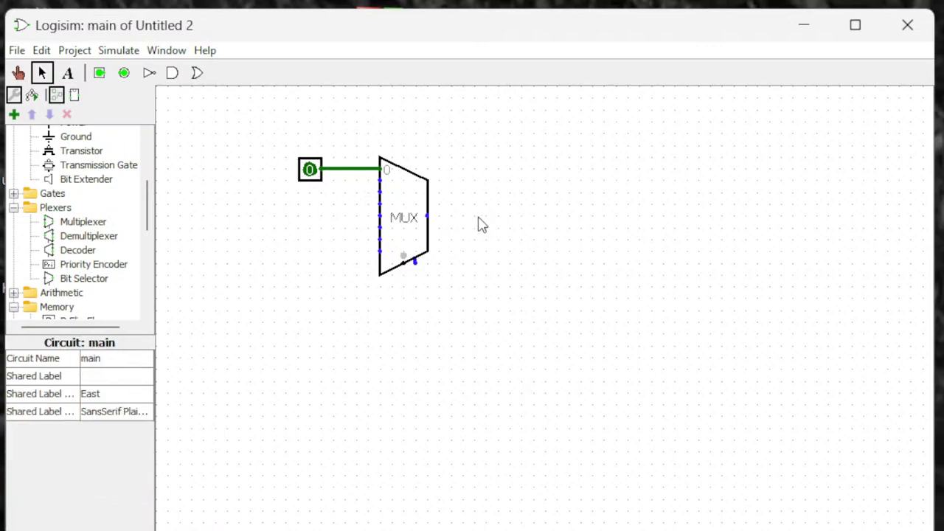
pyautogui.hotkey('ctrl', 'v')
pyautogui.moveTo(325, 184); pyautogui.dragTo(311, 208)
pyautogui.click(372, 251)
pyautogui.hotkey('ctrl', 'v')
pyautogui.moveTo(380, 193); pyautogui.dragTo(325, 206)
# Move the multiplexer farther right with its wires, then wire another copy of the pin to the fourth data input
pyautogui.moveTo(402, 201); pyautogui.dragTo(527, 196)
pyautogui.click(425, 297)
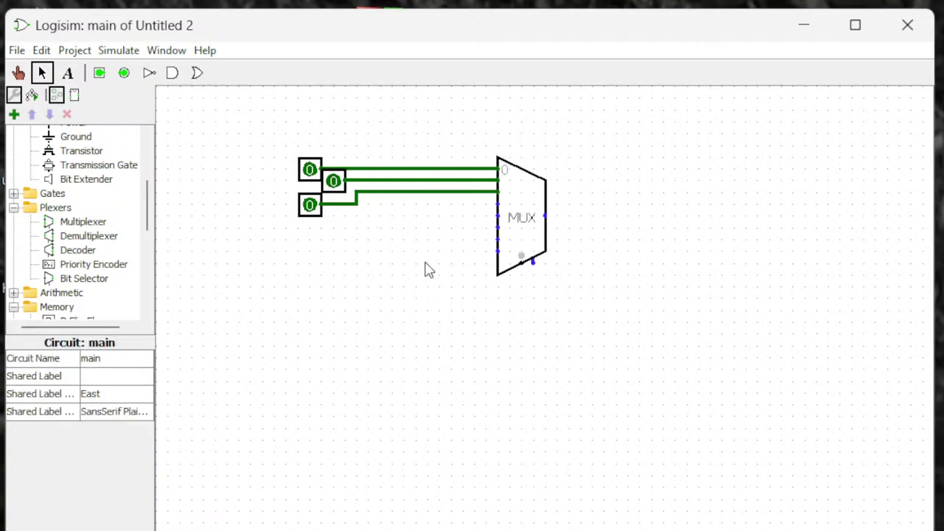
pyautogui.click(328, 207)
pyautogui.moveTo(320, 190)
pyautogui.mouseDown()
pyautogui.moveTo(302, 273)
pyautogui.moveTo(338, 217)
pyautogui.mouseUp()
pyautogui.moveTo(498, 207)
pyautogui.mouseDown()
pyautogui.moveTo(365, 226)
pyautogui.moveTo(358, 217)
pyautogui.mouseUp()
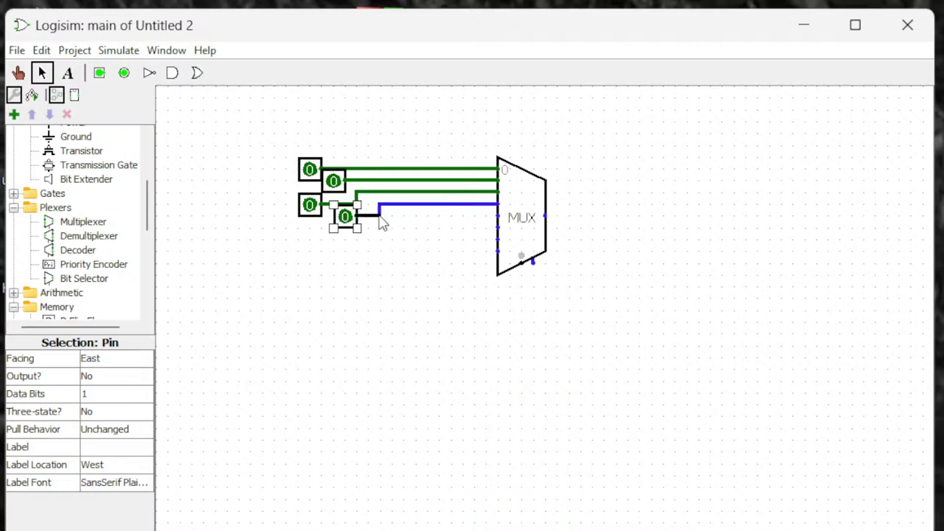
# Add a fifth input pin beneath the existing ones and wire it to the multiplexer's fifth data input
pyautogui.click(325, 191)
pyautogui.hotkey('ctrl', 'd')
pyautogui.moveTo(325, 190)
pyautogui.mouseDown()
pyautogui.moveTo(320, 288)
pyautogui.moveTo(317, 253)
pyautogui.moveTo(305, 241)
pyautogui.mouseUp()
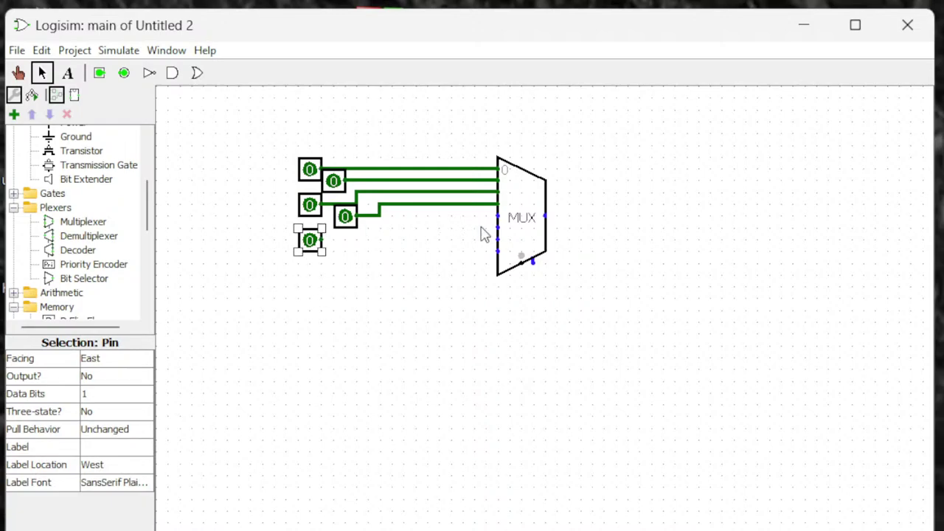
pyautogui.moveTo(498, 216)
pyautogui.mouseDown()
pyautogui.moveTo(402, 219)
pyautogui.moveTo(405, 243)
pyautogui.mouseUp()
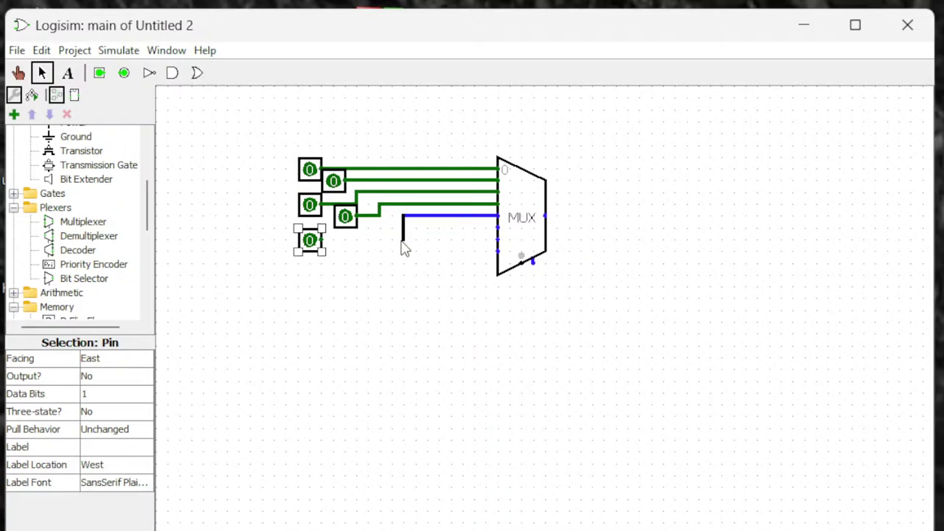
pyautogui.moveTo(329, 246); pyautogui.dragTo(403, 241)
pyautogui.click(424, 303)
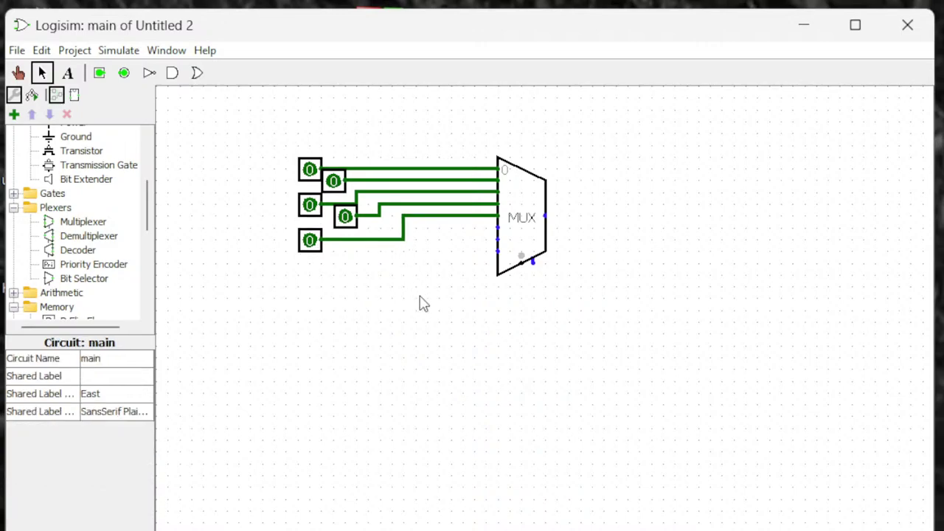
# Add a sixth input pin slightly right of the fifth and wire it to the multiplexer's sixth data input
pyautogui.click(329, 191)
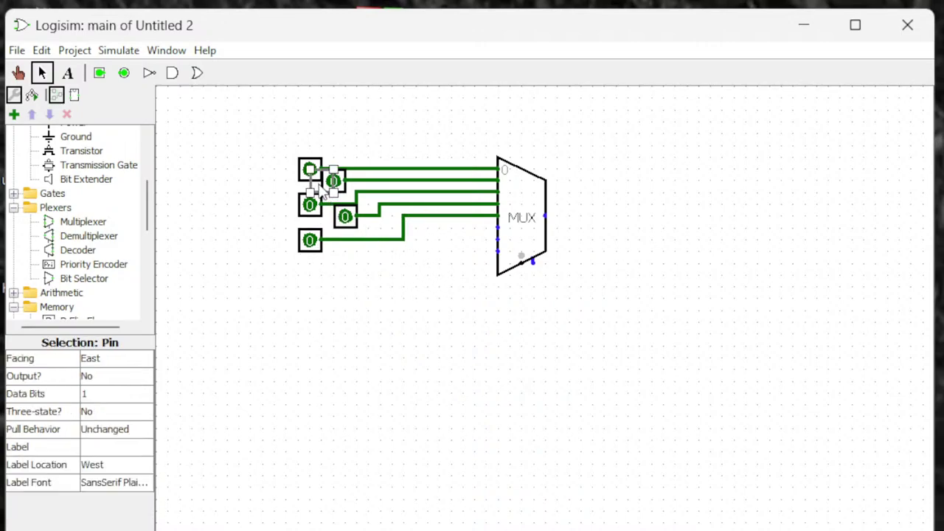
pyautogui.click(324, 193)
pyautogui.moveTo(404, 263); pyautogui.dragTo(369, 252)
pyautogui.moveTo(497, 227)
pyautogui.mouseDown()
pyautogui.moveTo(421, 262)
pyautogui.moveTo(427, 252)
pyautogui.mouseUp()
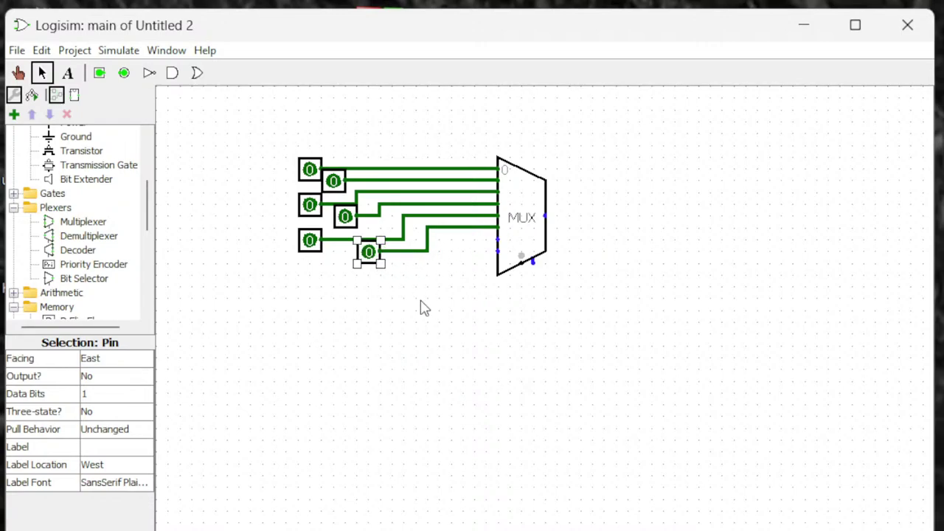
pyautogui.click(428, 308)
# Add a seventh input pin below the others and wire it to the multiplexer's seventh data input
pyautogui.click(310, 169)
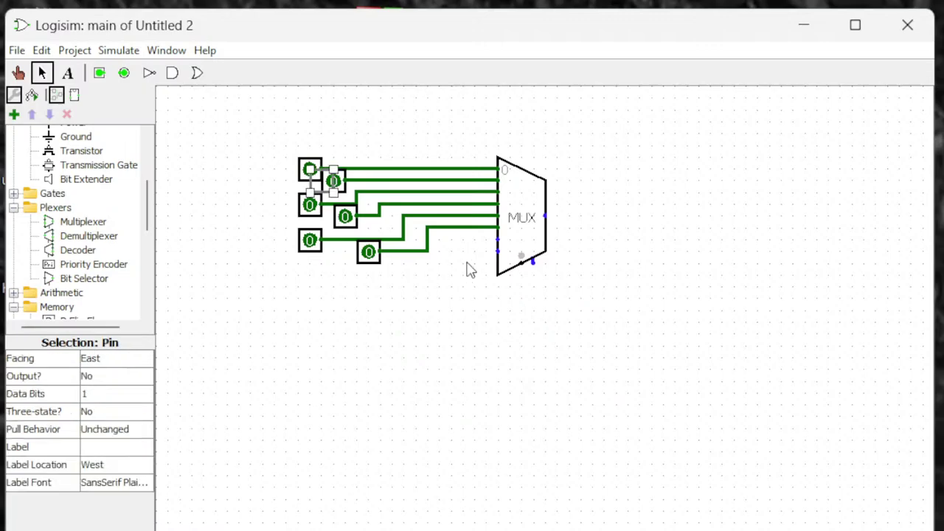
pyautogui.moveTo(331, 188); pyautogui.dragTo(331, 283)
pyautogui.moveTo(498, 245); pyautogui.dragTo(439, 252)
pyautogui.moveTo(347, 276); pyautogui.dragTo(439, 253)
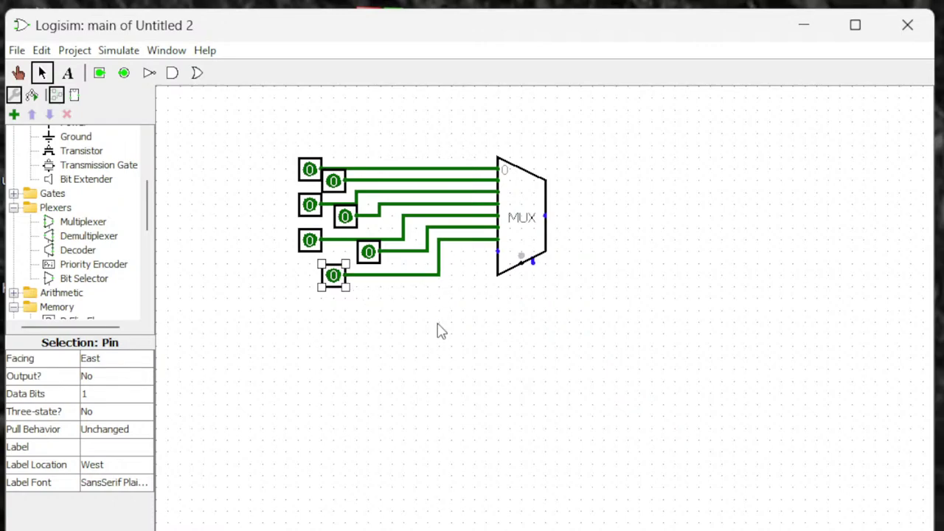
pyautogui.click(442, 336)
# Wire an eighth input pin to the multiplexer's last data input and delete the leftover wire stub
pyautogui.hotkey('ctrl', 'v')
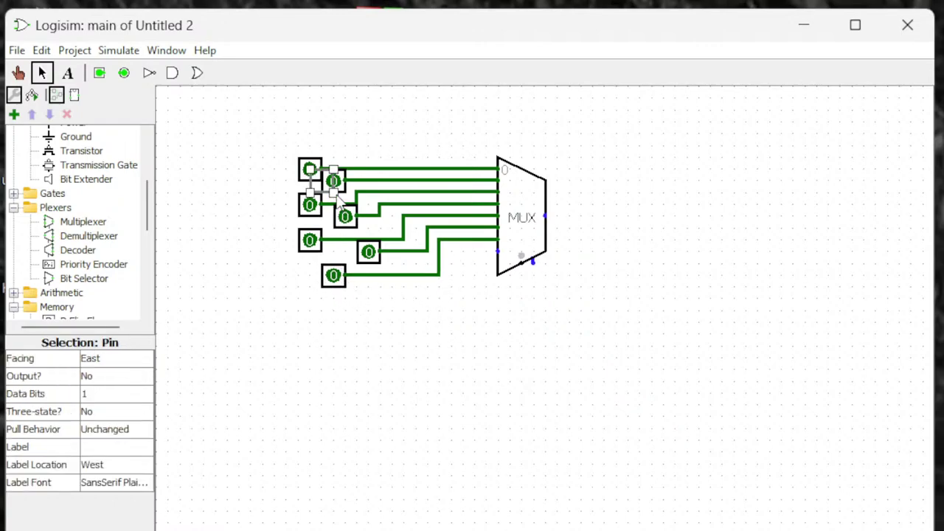
pyautogui.moveTo(320, 191); pyautogui.dragTo(308, 308)
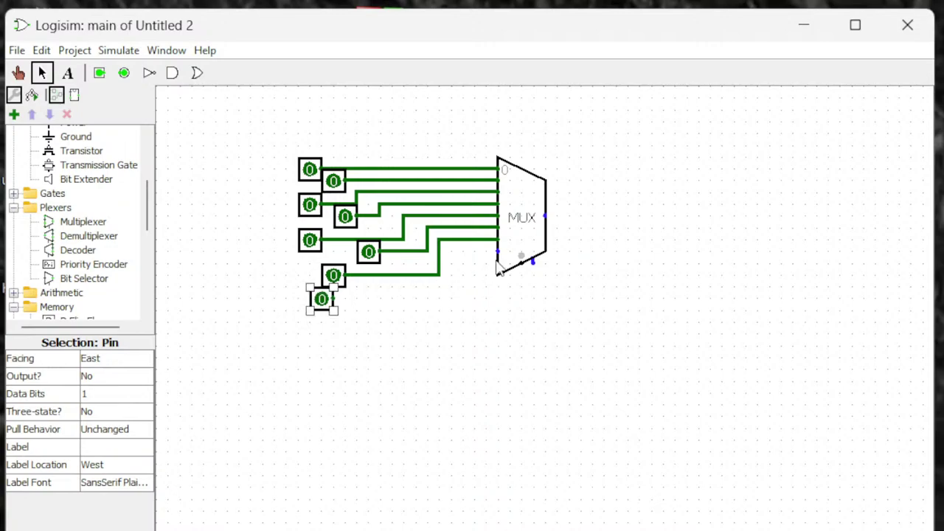
pyautogui.moveTo(474, 251); pyautogui.dragTo(412, 321)
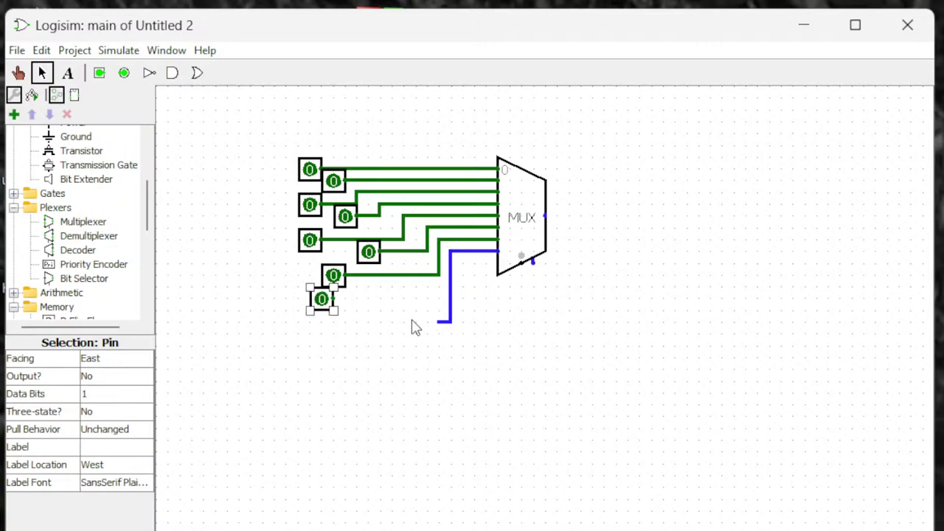
pyautogui.moveTo(336, 299); pyautogui.dragTo(450, 299)
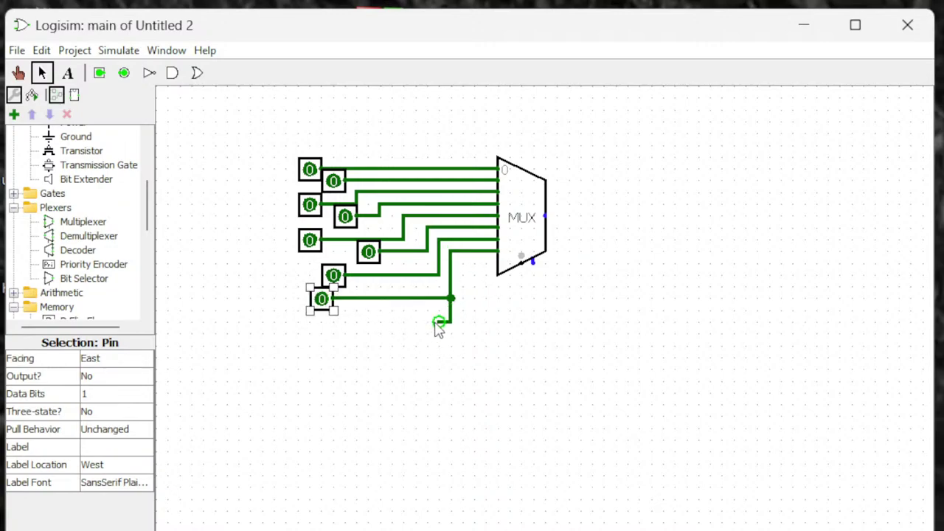
pyautogui.click(449, 320)
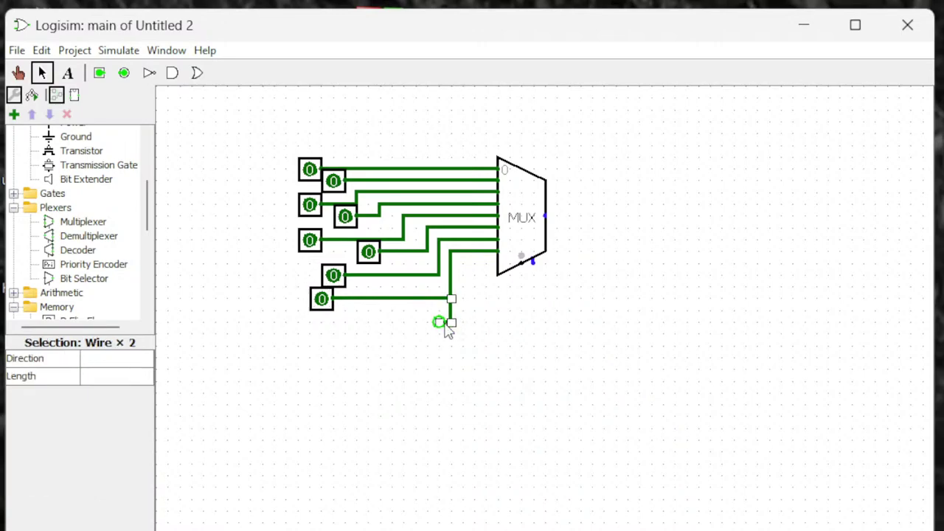
pyautogui.press('Delete')
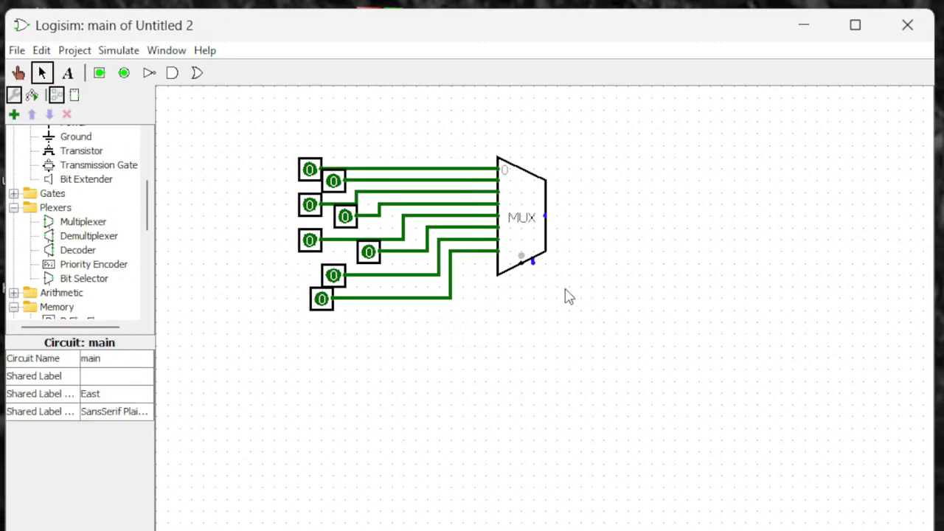
# Place an LED right of the multiplexer and connect it to the output
pyautogui.moveTo(148, 221); pyautogui.dragTo(148, 296)
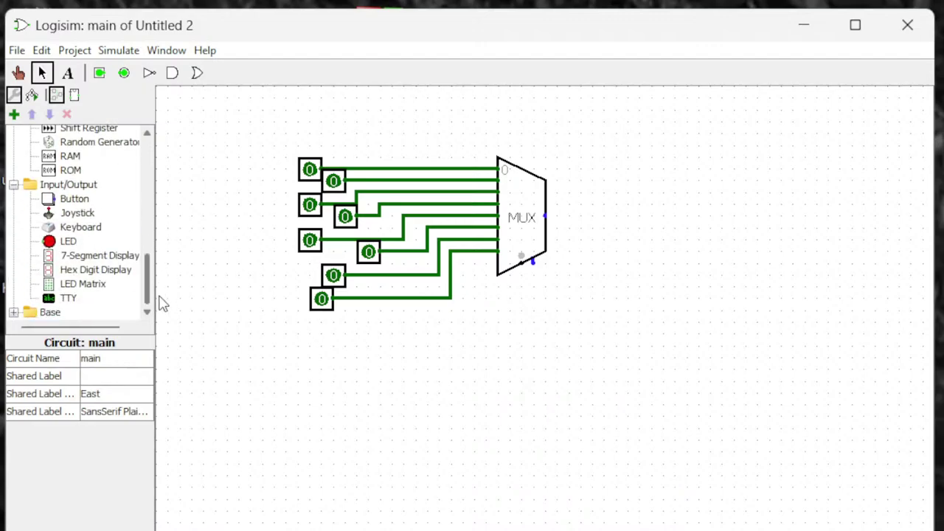
pyautogui.click(71, 241)
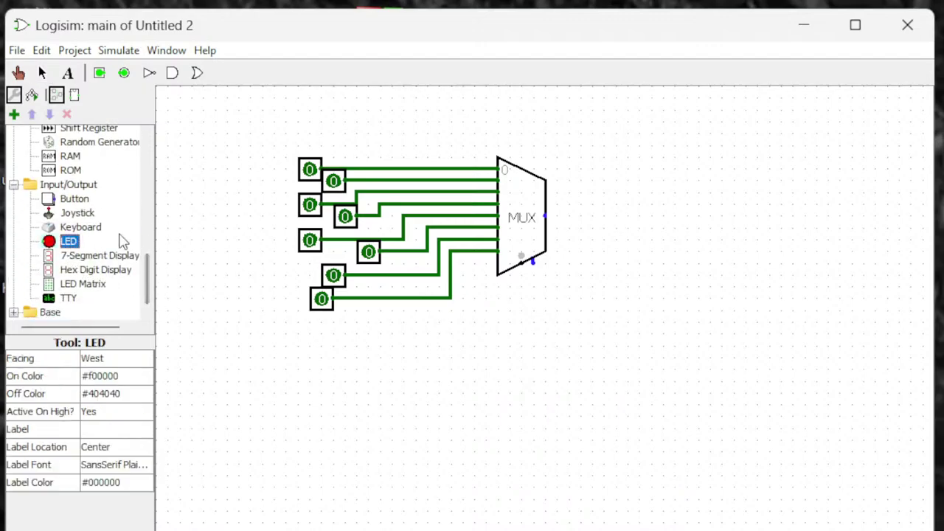
pyautogui.click(593, 215)
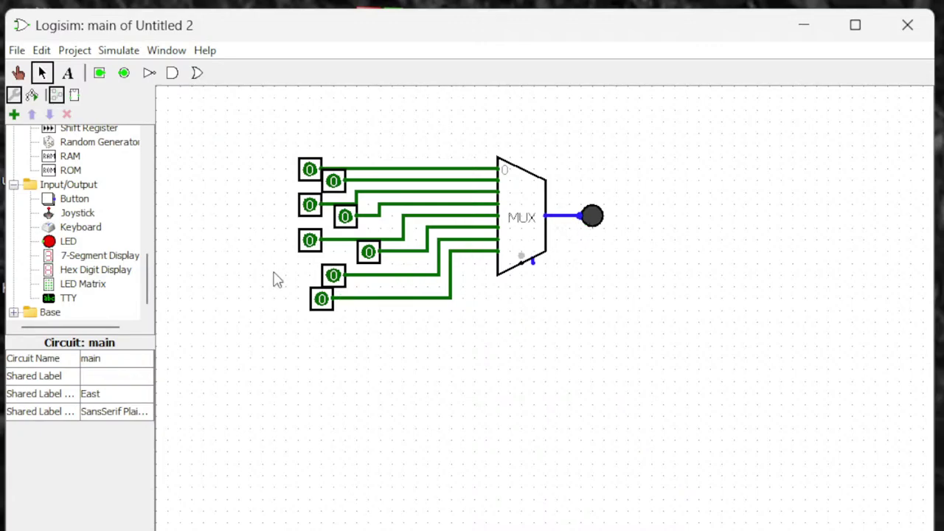
# Change the LED's On Color to green #22F007
pyautogui.click(592, 215)
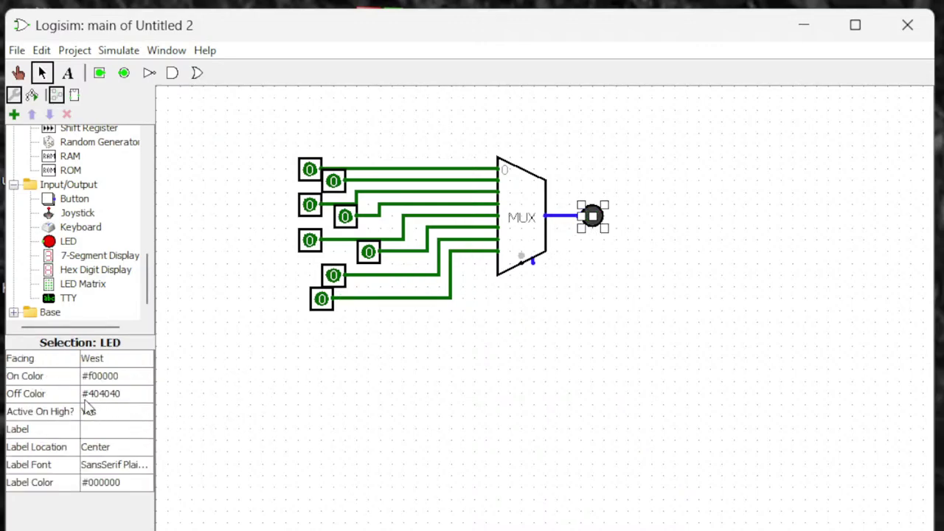
pyautogui.click(104, 376)
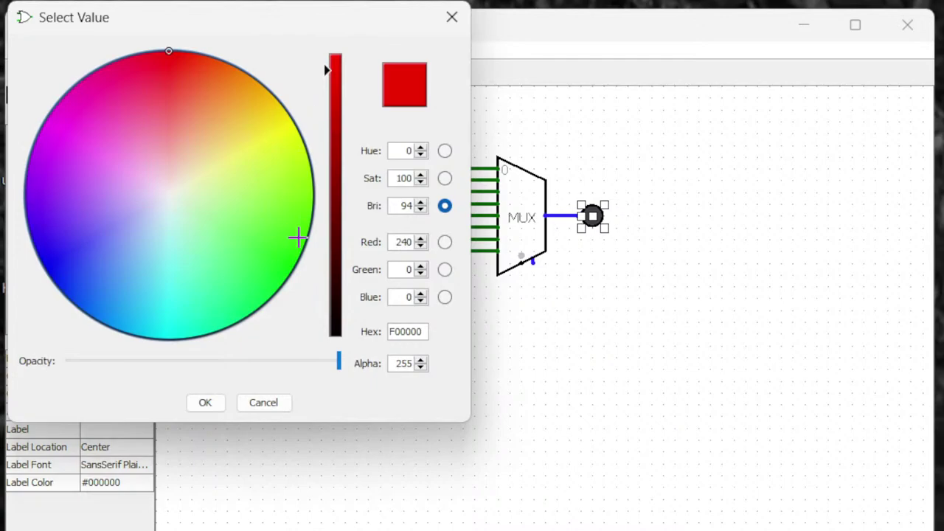
pyautogui.click(297, 249)
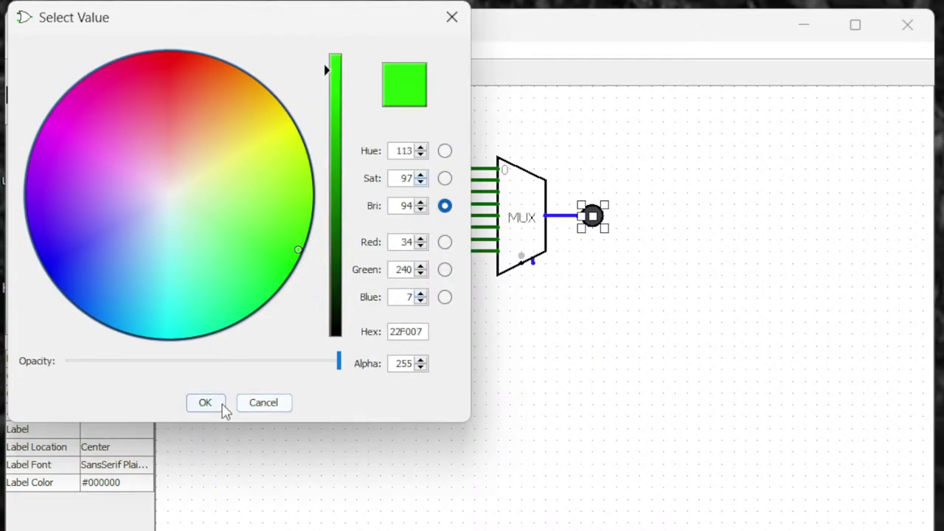
pyautogui.click(218, 403)
pyautogui.click(352, 508)
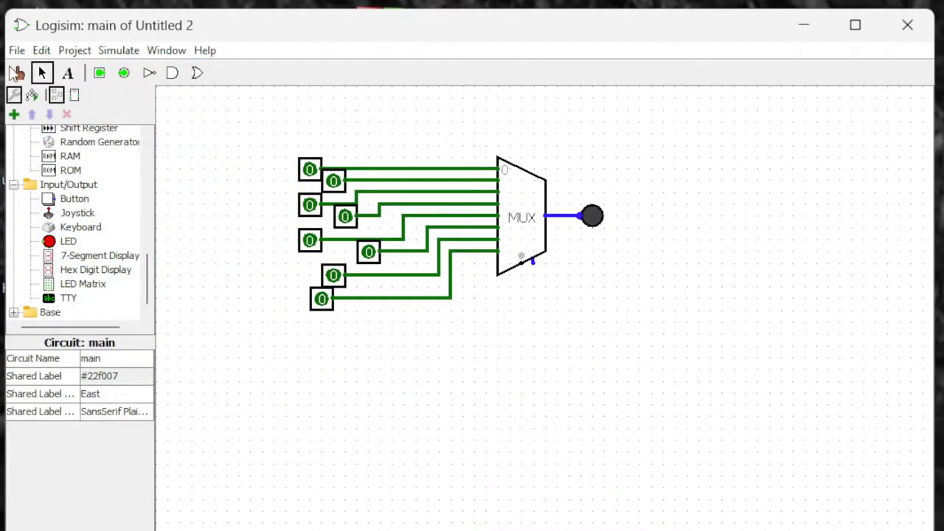
# Toggle the first input pin to 1 and back to 0 to test the LED's response
pyautogui.click(16, 72)
pyautogui.click(310, 169)
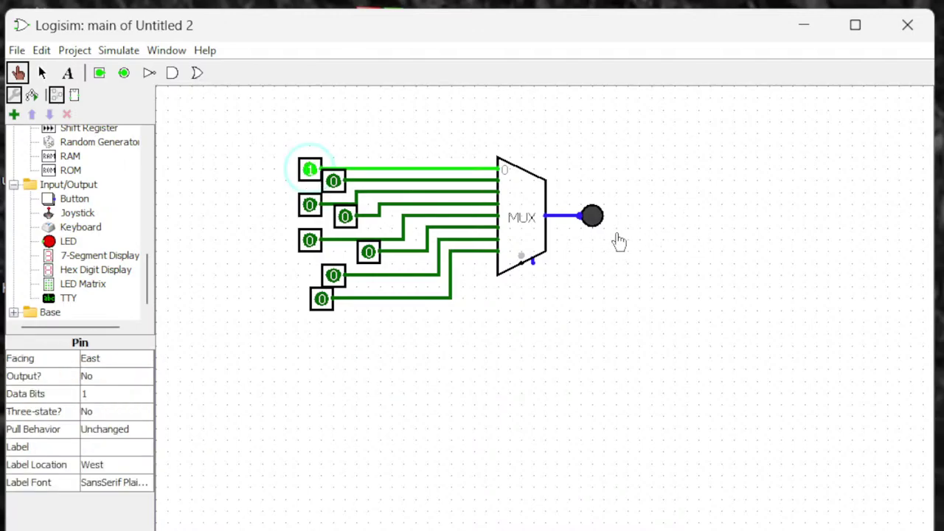
pyautogui.click(309, 174)
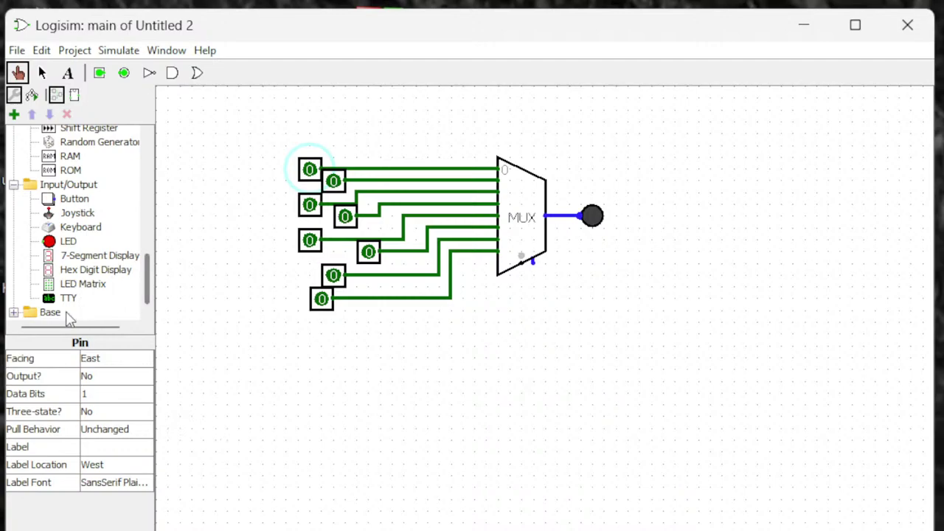
# Place a pin from the Wiring library below the multiplexer, beneath its select input
pyautogui.moveTo(145, 278); pyautogui.dragTo(128, 179)
pyautogui.click(65, 189)
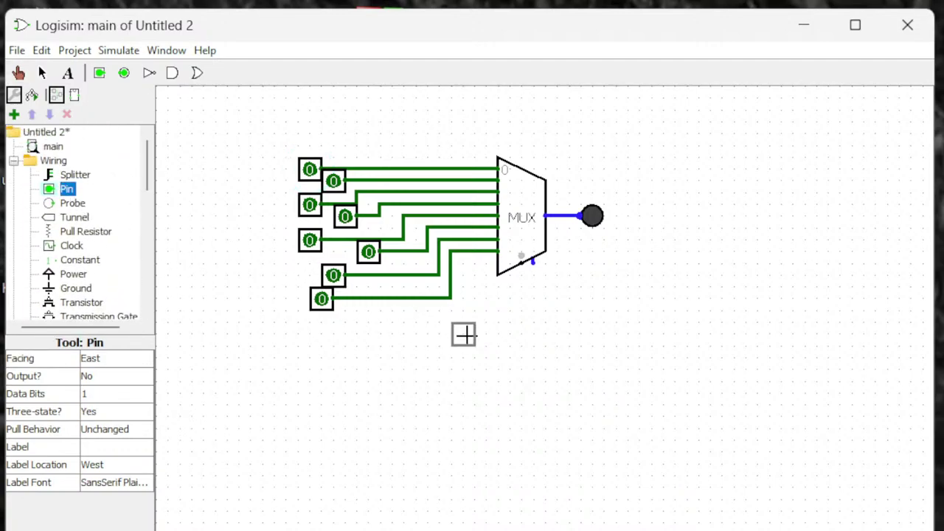
pyautogui.click(522, 335)
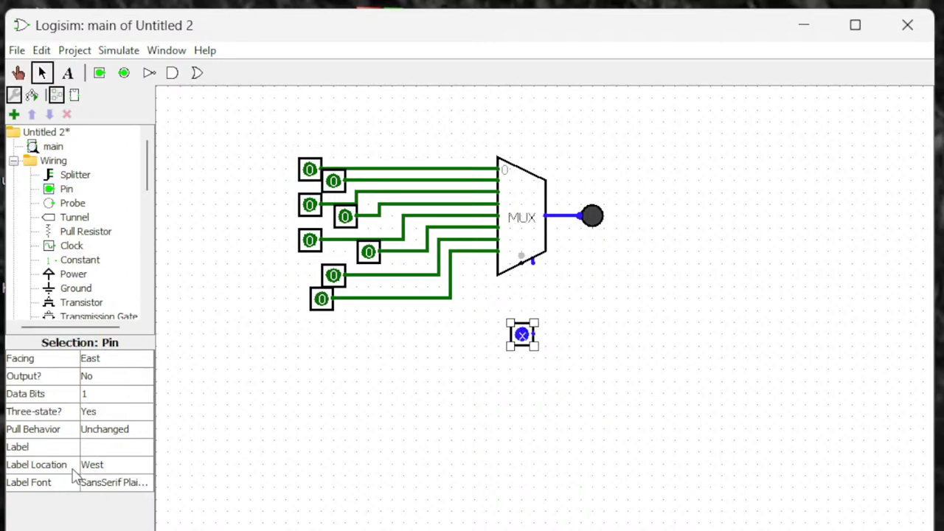
# Face the pin below the multiplexer north, align it under the select input and wire the two together
pyautogui.click(526, 236)
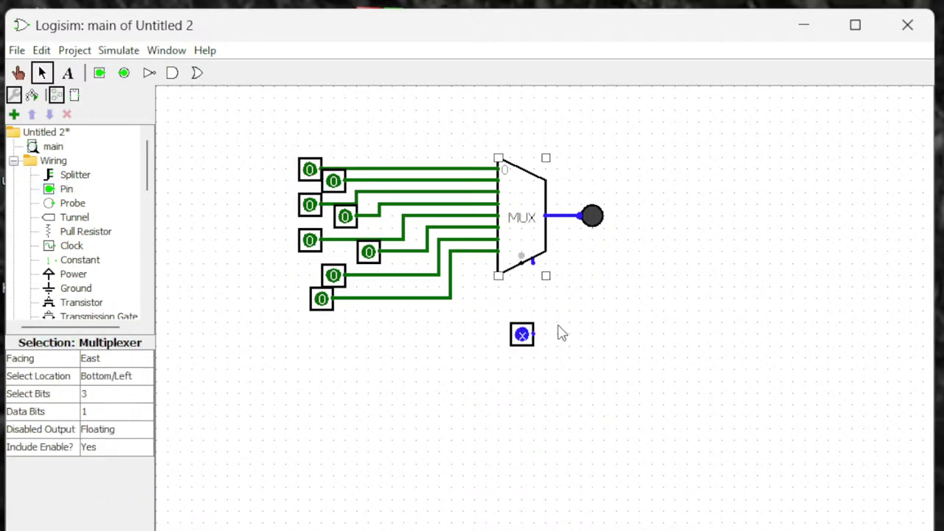
pyautogui.click(531, 342)
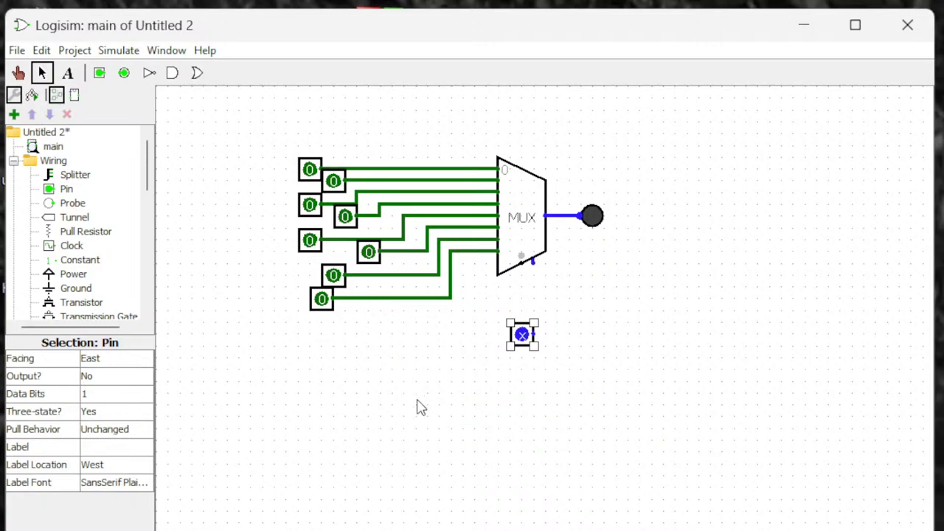
pyautogui.press('Up')
pyautogui.moveTo(533, 345); pyautogui.dragTo(521, 322)
pyautogui.click(561, 301)
pyautogui.moveTo(521, 260); pyautogui.dragTo(522, 311)
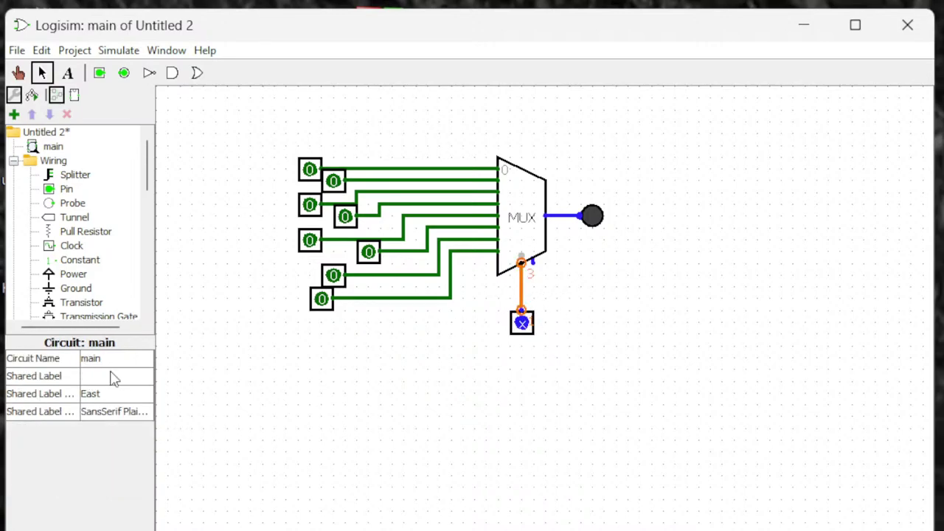
# Set the select pin's data bits to 3
pyautogui.click(522, 332)
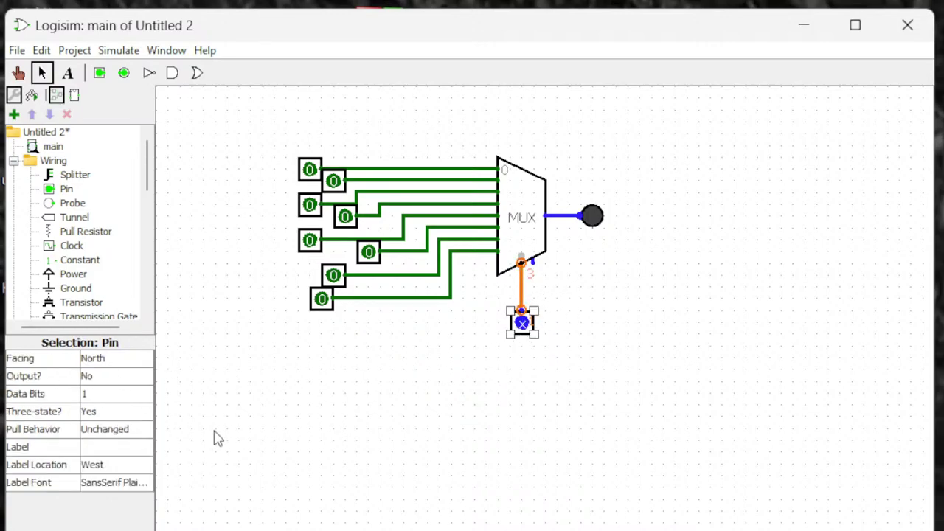
pyautogui.click(122, 398)
pyautogui.click(126, 440)
pyautogui.click(609, 294)
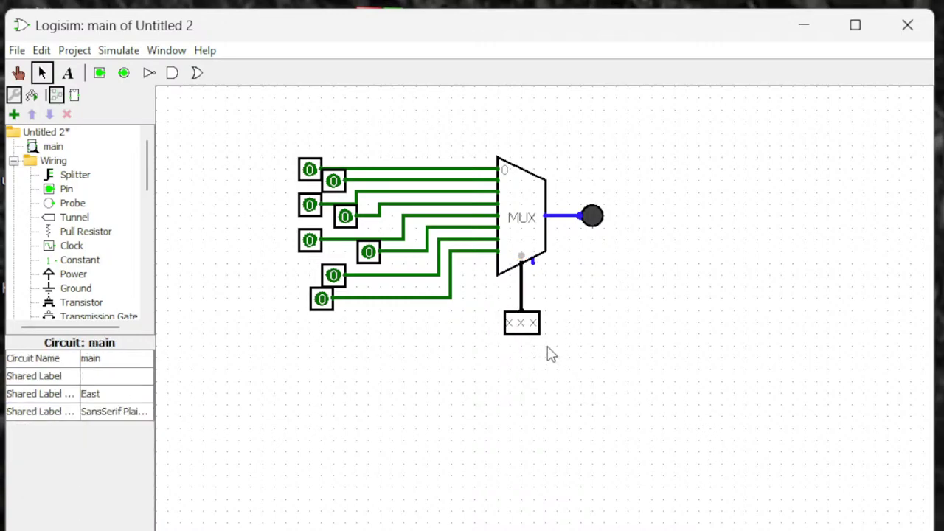
# Set the first input pin to 1 and the select pin to 000, then toggle the first input off and on repeatedly, ending at 1
pyautogui.click(18, 73)
pyautogui.click(310, 170)
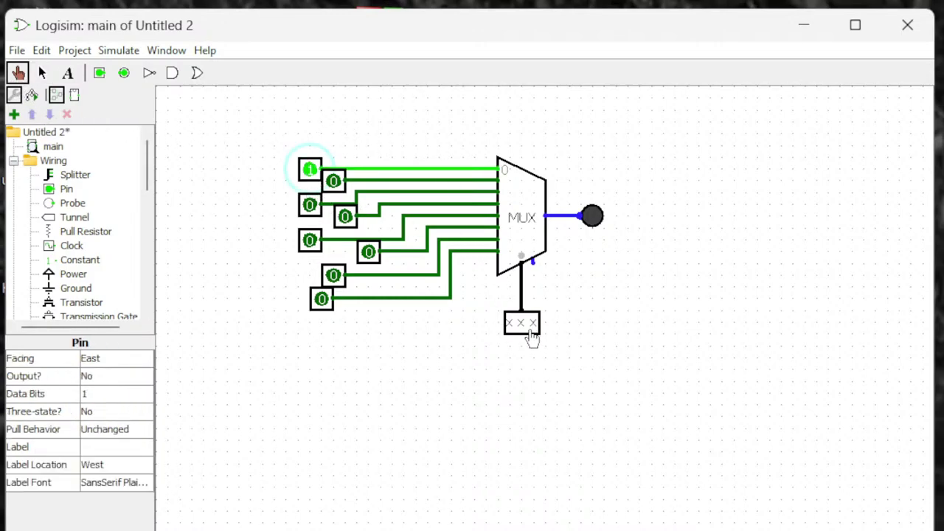
pyautogui.click(522, 322)
pyautogui.click(511, 322)
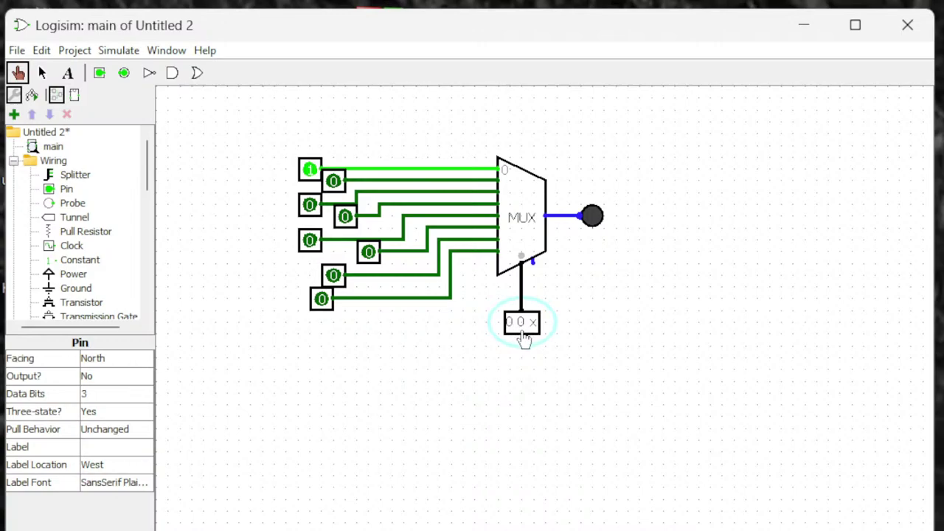
pyautogui.click(539, 333)
pyautogui.click(310, 170)
pyautogui.click(309, 171)
pyautogui.click(310, 170)
pyautogui.click(310, 171)
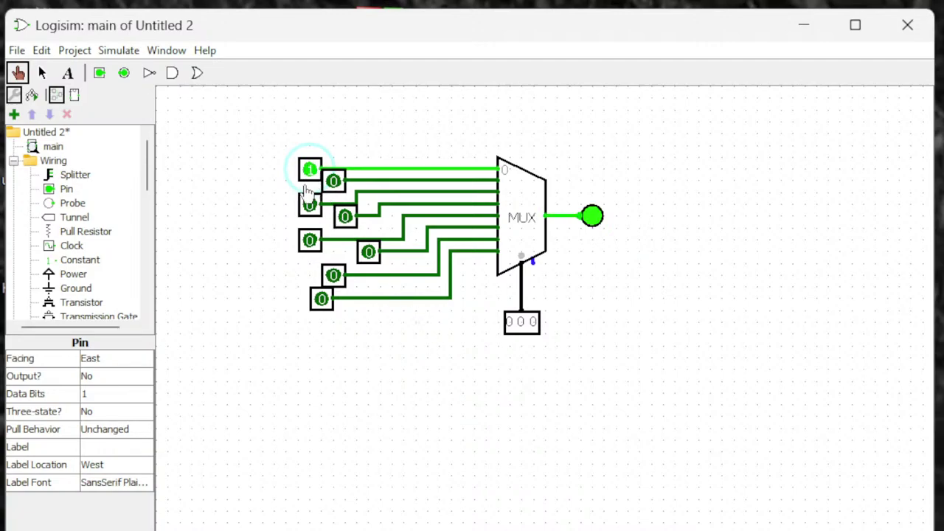
# Set the third, fifth and seventh multiplexer input pins to 1
pyautogui.click(310, 204)
pyautogui.click(310, 239)
pyautogui.click(334, 275)
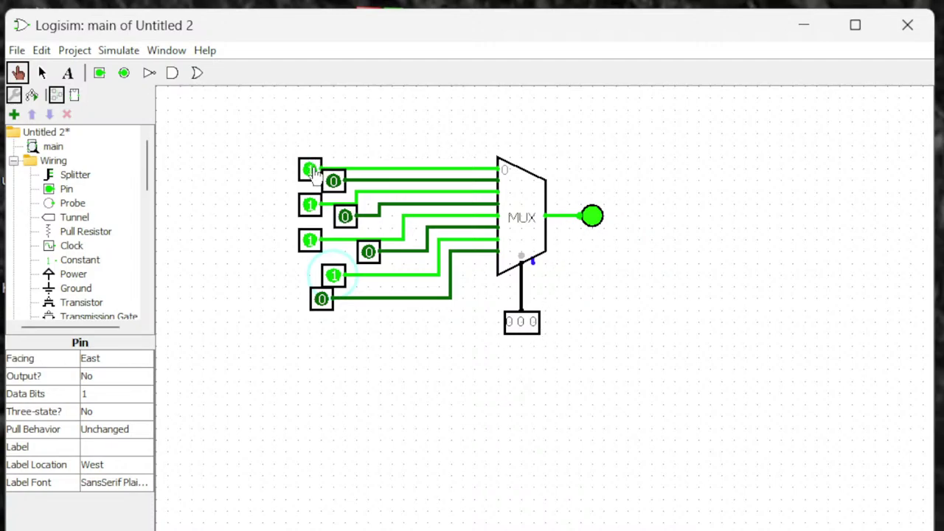
# Test the multiplexer output with the select values 001, 010, 100, 110 and 111
pyautogui.click(532, 330)
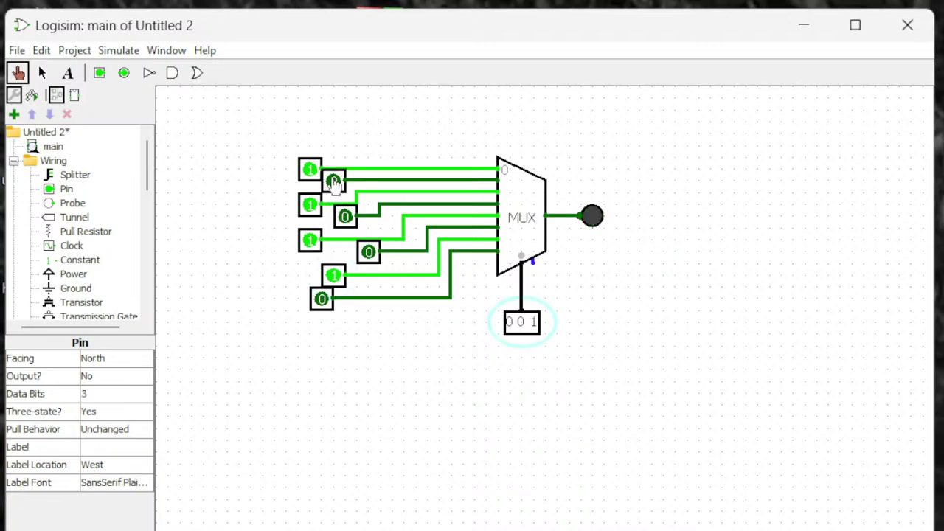
pyautogui.click(532, 329)
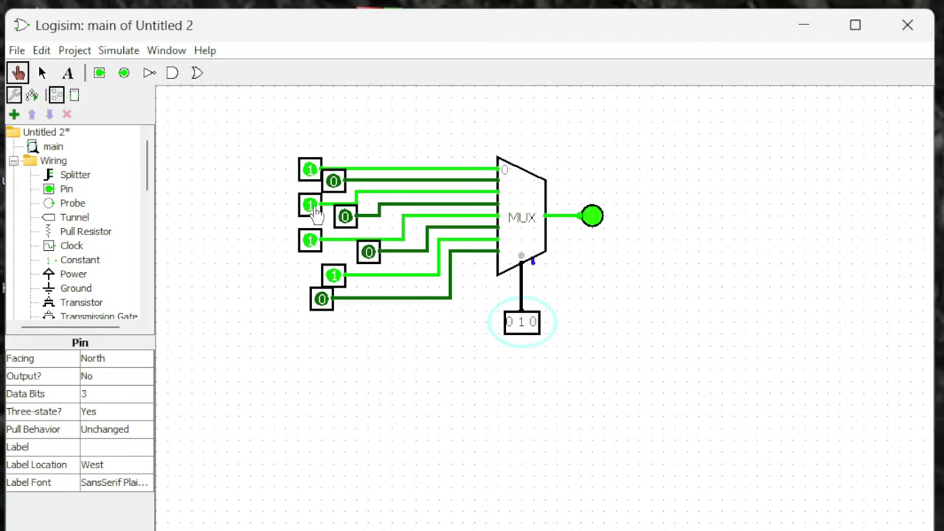
pyautogui.click(532, 330)
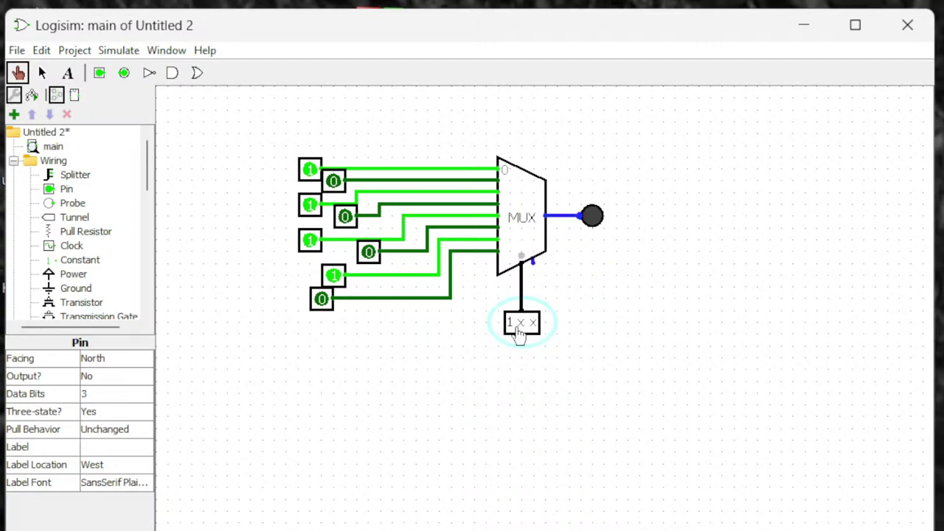
pyautogui.click(532, 329)
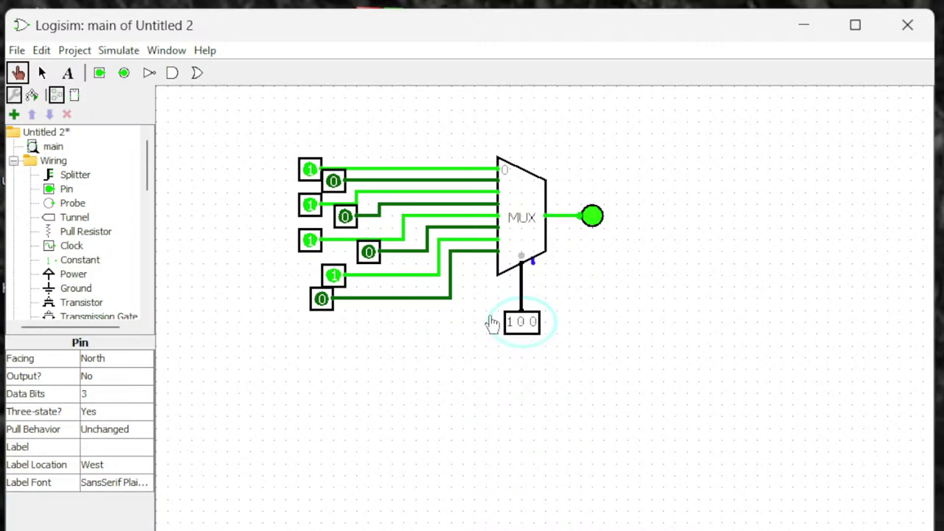
pyautogui.click(537, 329)
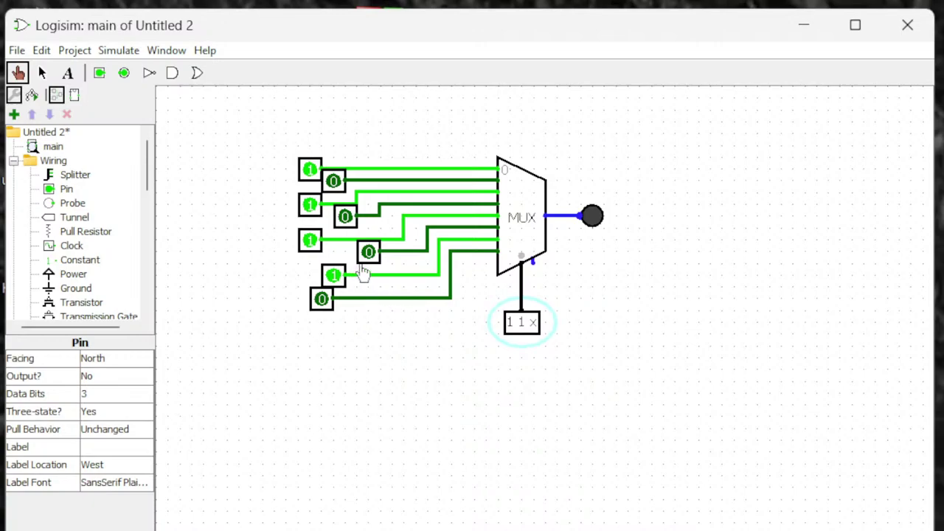
pyautogui.click(535, 331)
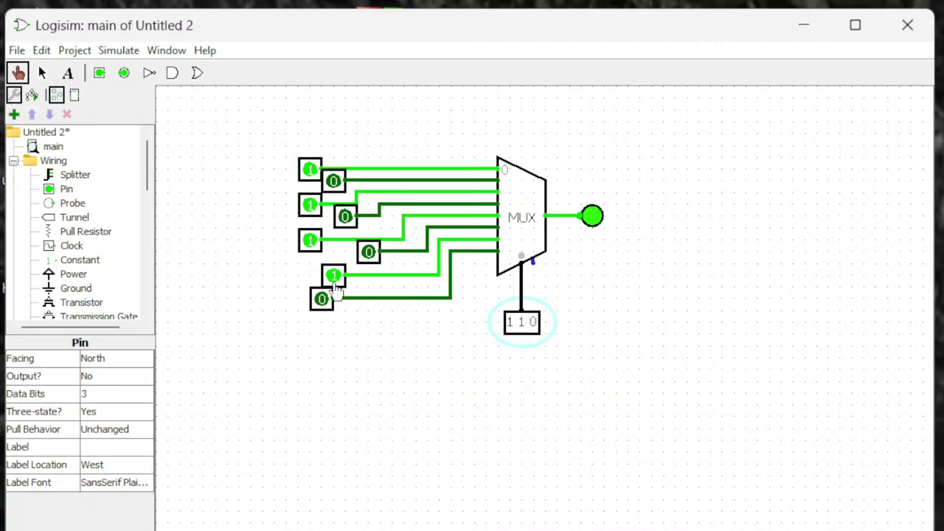
pyautogui.click(532, 323)
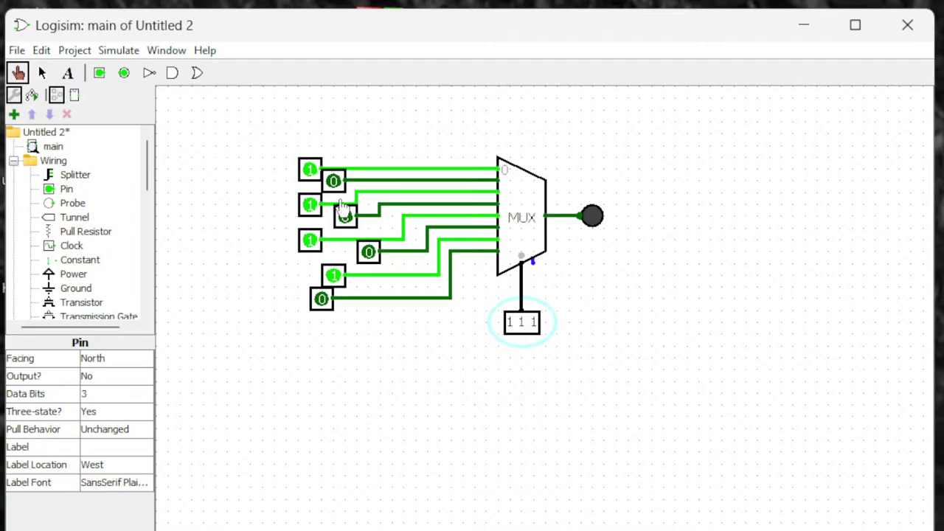
# Delete the entire multiplexer circuit from the canvas
pyautogui.click(42, 72)
pyautogui.moveTo(262, 123); pyautogui.dragTo(677, 413)
pyautogui.press('Delete')
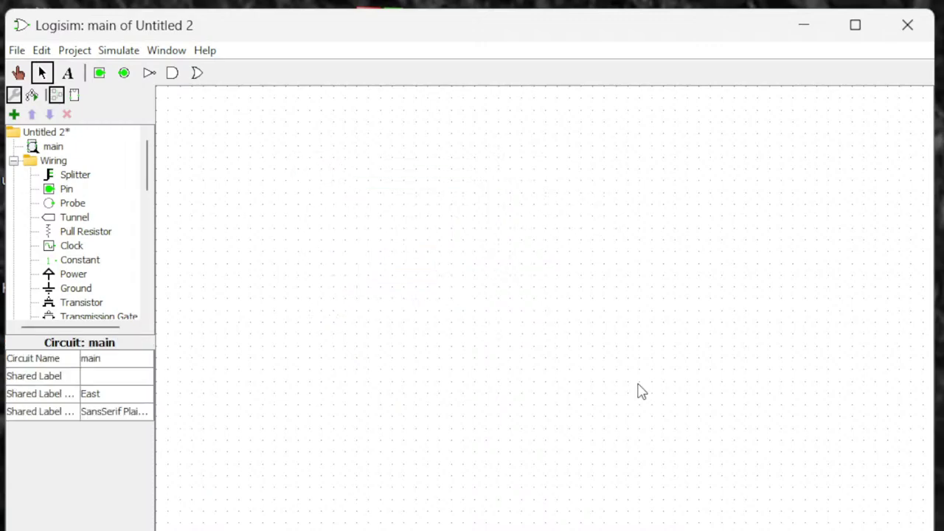
# Place a comparator from the Arithmetic library on the empty canvas
pyautogui.moveTo(148, 183); pyautogui.dragTo(147, 233)
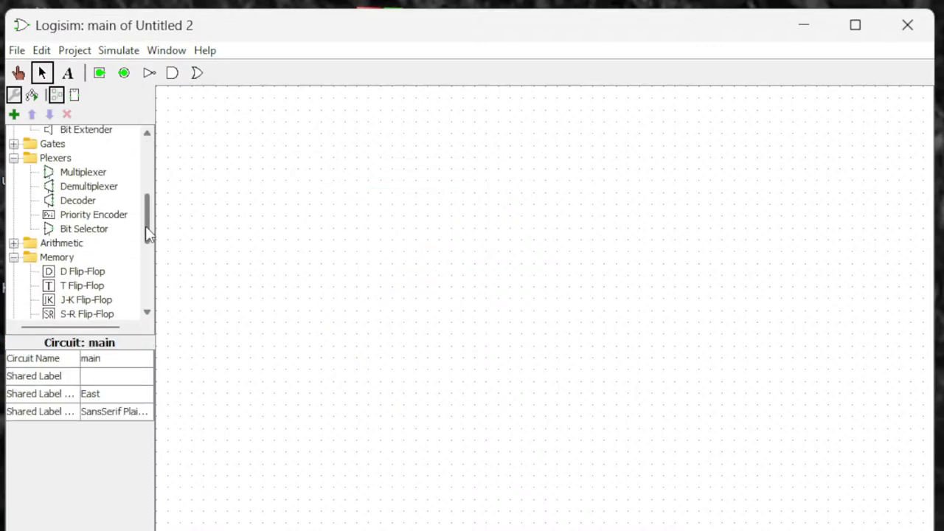
pyautogui.click(13, 243)
pyautogui.moveTo(145, 216)
pyautogui.mouseDown()
pyautogui.moveTo(150, 249)
pyautogui.moveTo(146, 231)
pyautogui.mouseUp()
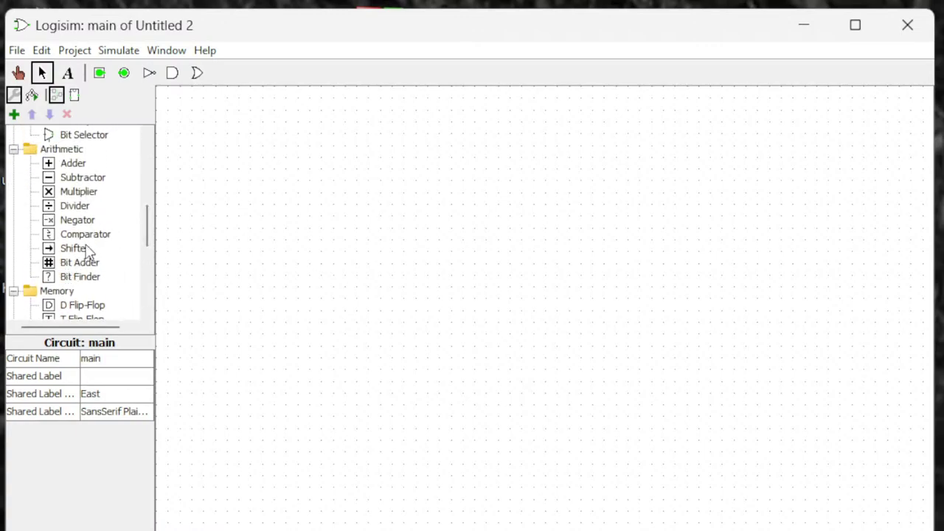
pyautogui.click(86, 234)
pyautogui.click(451, 193)
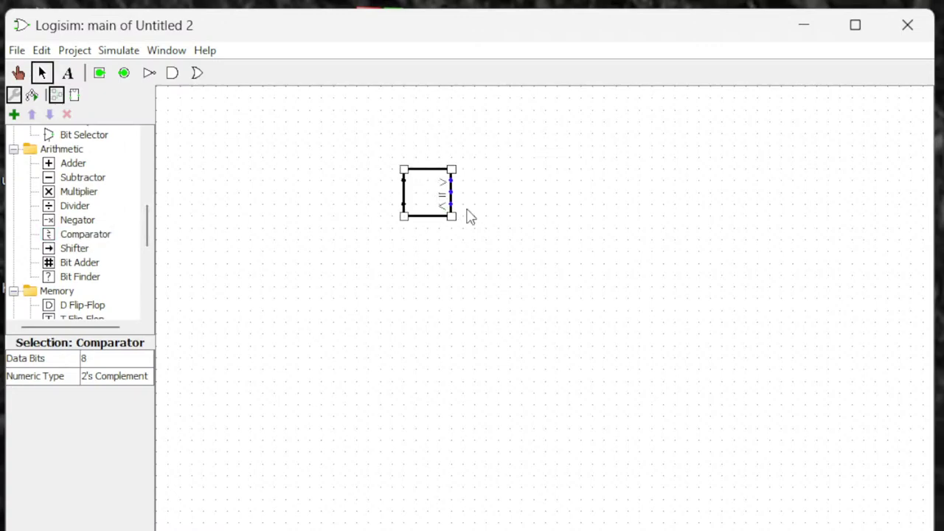
pyautogui.click(548, 199)
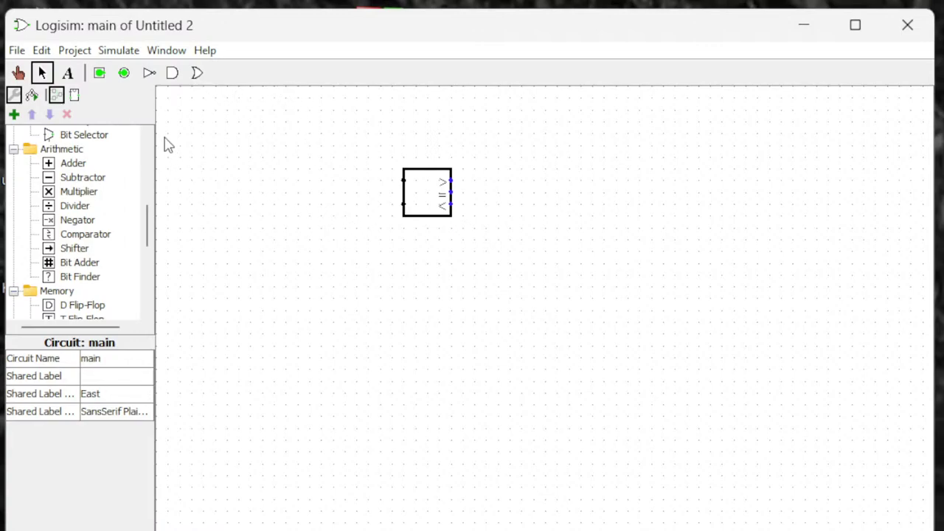
# Place an input pin to the left of the comparator, level with its upper input
pyautogui.click(103, 75)
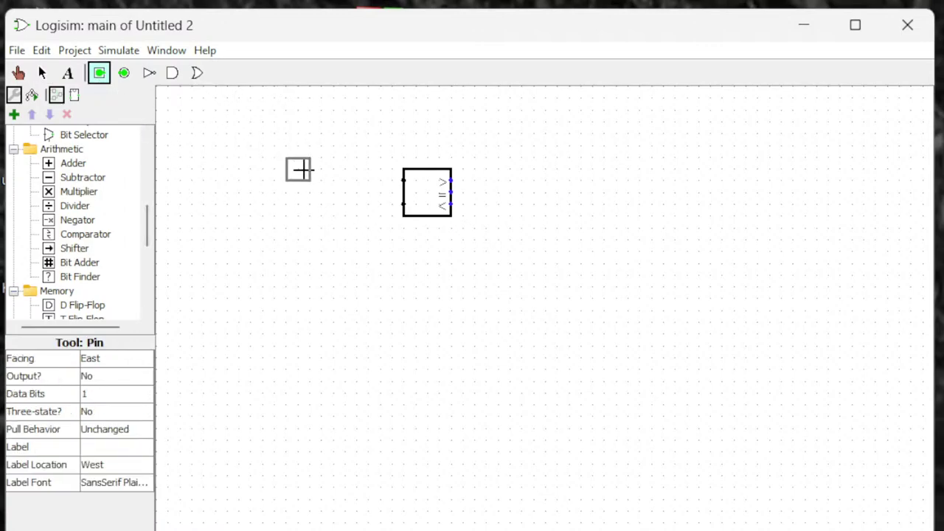
pyautogui.click(302, 181)
pyautogui.click(328, 207)
pyautogui.moveTo(303, 180); pyautogui.dragTo(325, 179)
# Set the comparator's data bits to 4
pyautogui.click(425, 201)
pyautogui.click(125, 359)
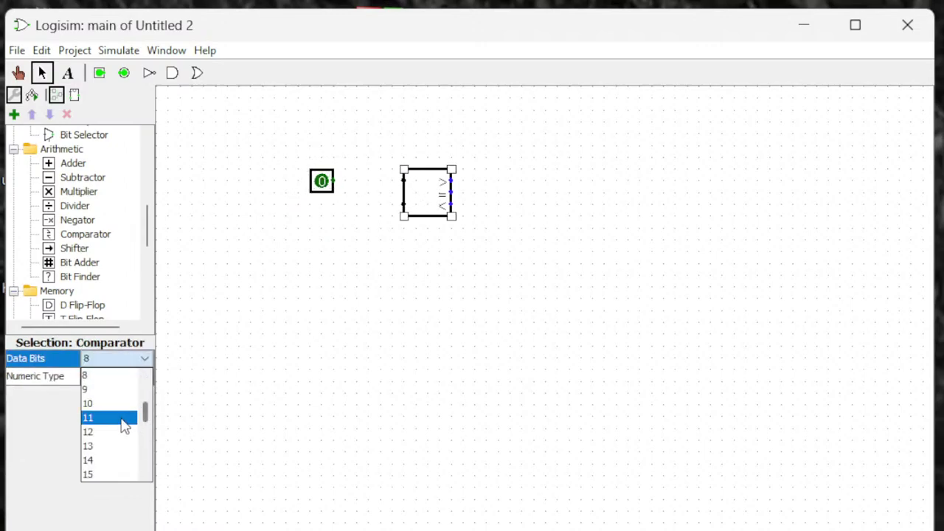
pyautogui.moveTo(145, 413); pyautogui.dragTo(146, 385)
pyautogui.click(113, 410)
pyautogui.click(141, 361)
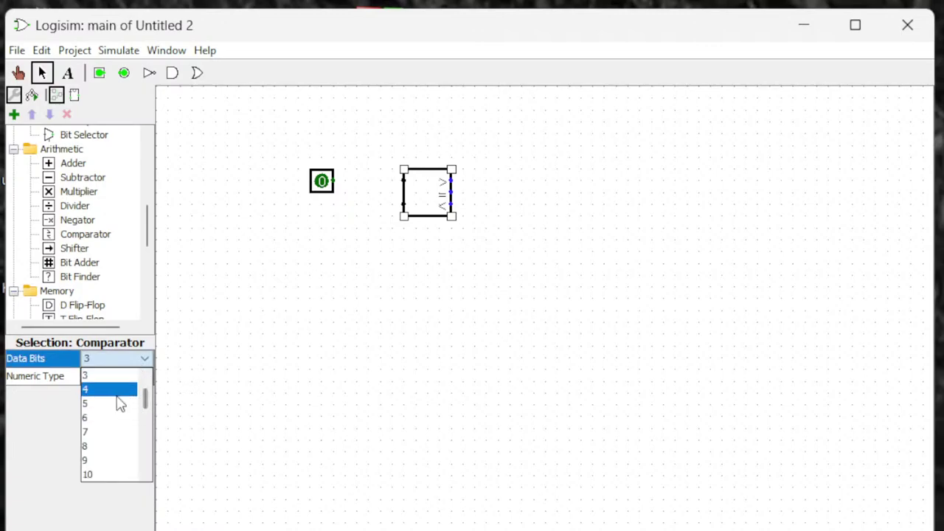
pyautogui.click(117, 391)
pyautogui.click(273, 302)
# Wire the input pin to the comparator's upper input and set the pin's data bits to 4
pyautogui.click(325, 191)
pyautogui.moveTo(336, 186); pyautogui.dragTo(404, 182)
pyautogui.click(317, 191)
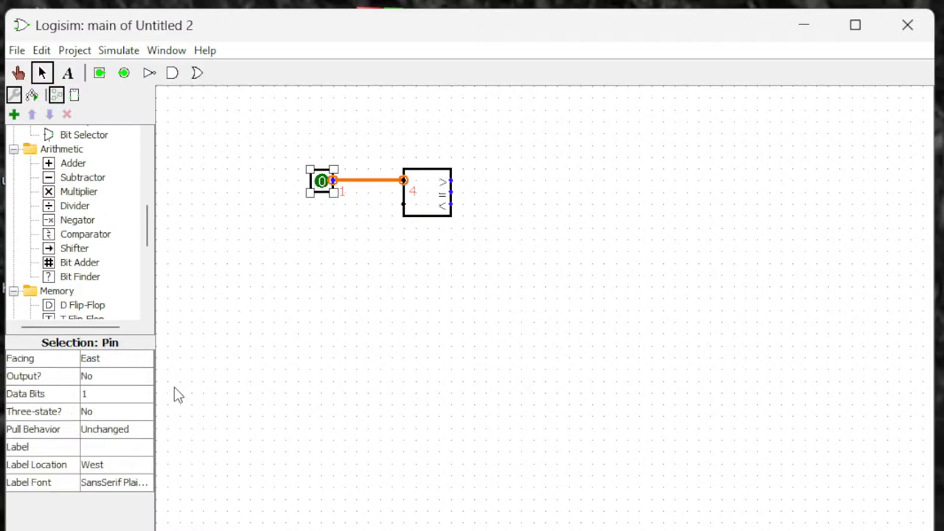
pyautogui.click(114, 401)
pyautogui.click(105, 453)
pyautogui.click(276, 331)
pyautogui.click(311, 180)
pyautogui.click(298, 345)
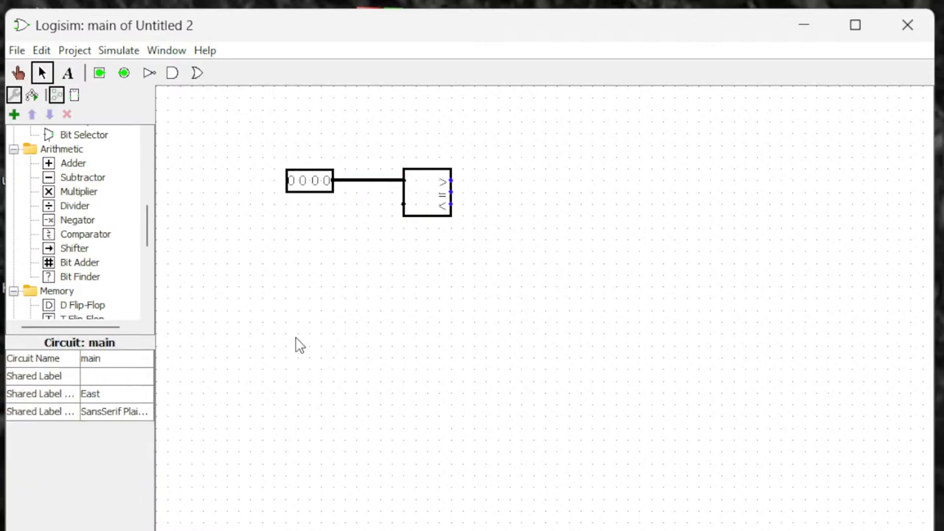
# Duplicate the 4-bit pin directly below the original and wire the copy to the comparator's lower input
pyautogui.hotkey('ctrl', 'd')
pyautogui.moveTo(324, 196)
pyautogui.mouseDown()
pyautogui.moveTo(320, 217)
pyautogui.moveTo(311, 207)
pyautogui.mouseUp()
pyautogui.moveTo(404, 205); pyautogui.dragTo(348, 221)
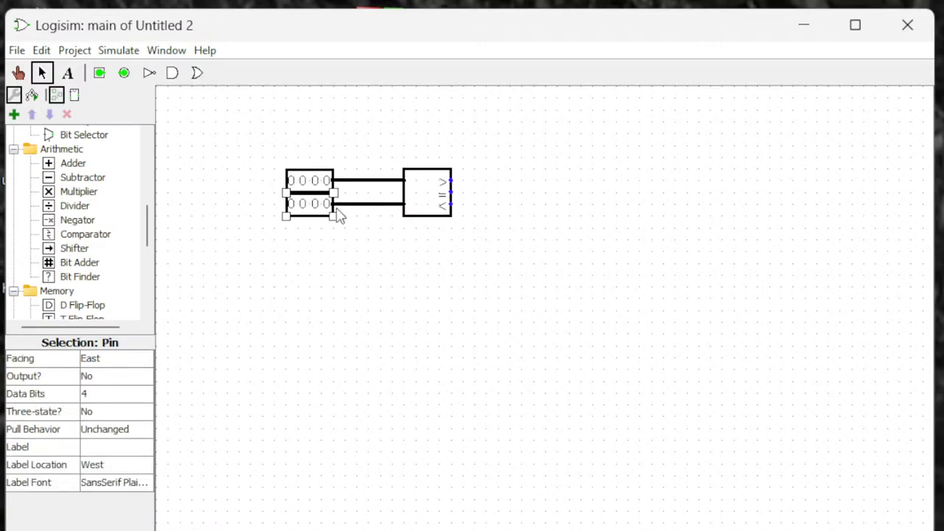
pyautogui.click(389, 262)
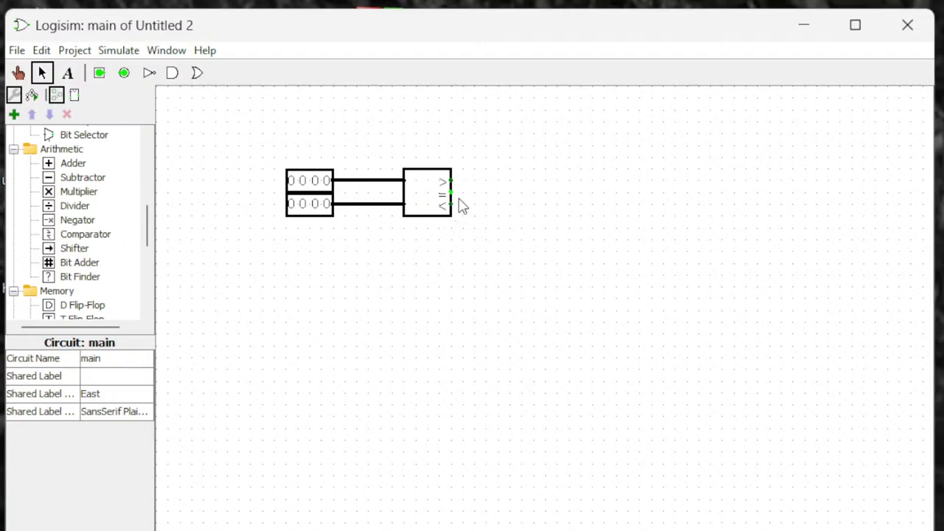
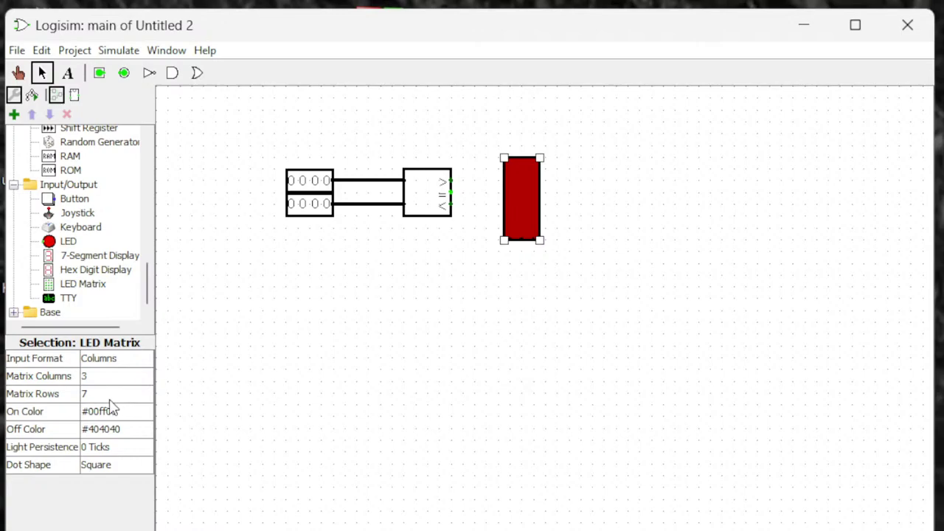
# Set the LED matrix's number of rows to 1
pyautogui.click(107, 399)
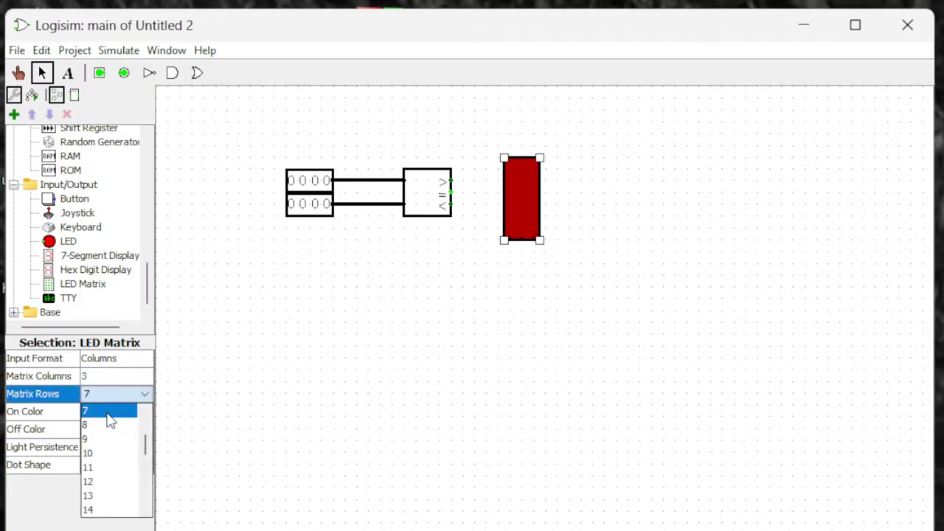
pyautogui.moveTo(141, 443); pyautogui.dragTo(143, 421)
pyautogui.click(117, 416)
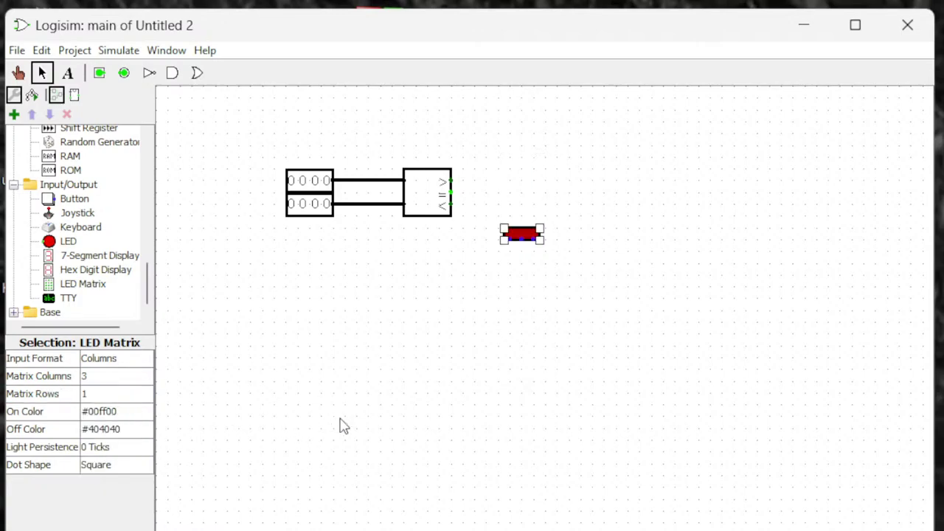
pyautogui.click(538, 249)
# Move the LED matrix to the comparator's upper right and wire the >, = and < outputs to its three columns in order
pyautogui.moveTo(523, 235); pyautogui.dragTo(497, 144)
pyautogui.click(528, 236)
pyautogui.moveTo(450, 180)
pyautogui.mouseDown()
pyautogui.moveTo(478, 179)
pyautogui.moveTo(486, 156)
pyautogui.mouseUp()
pyautogui.moveTo(451, 192); pyautogui.dragTo(498, 156)
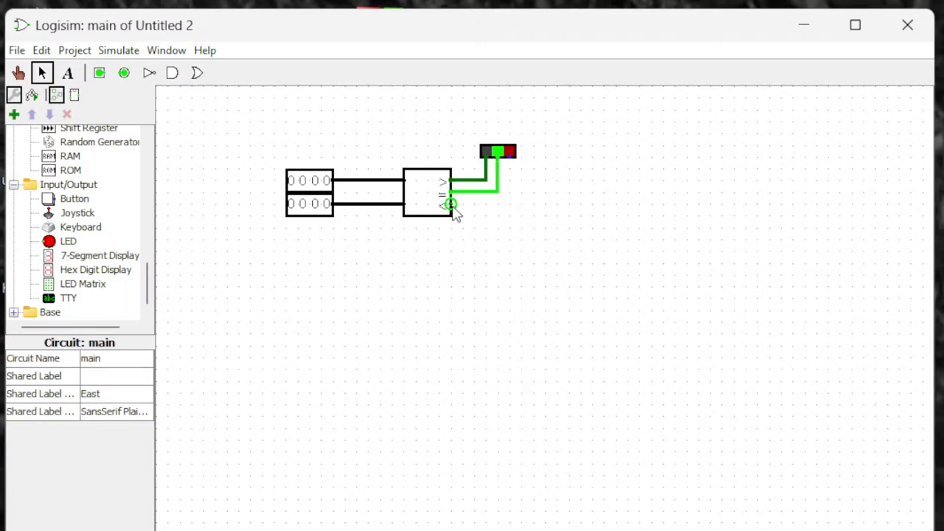
pyautogui.moveTo(451, 205); pyautogui.dragTo(510, 157)
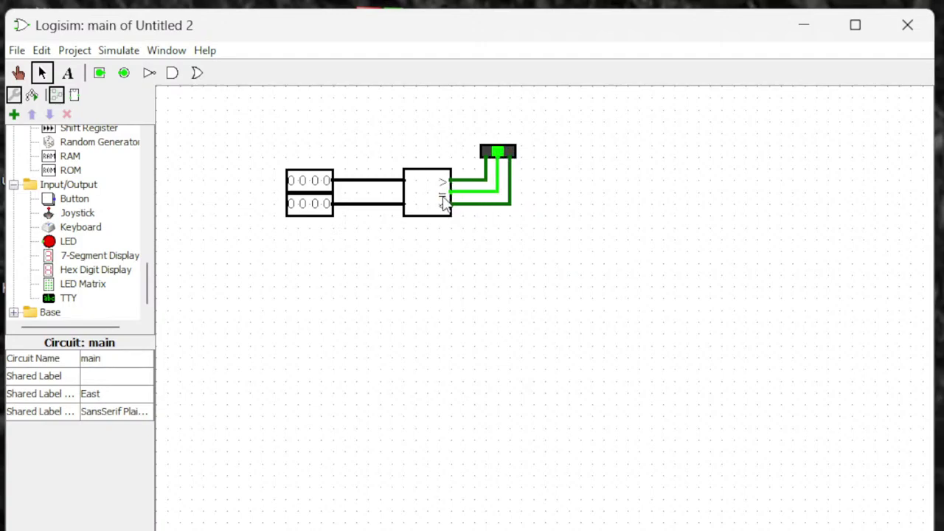
# Test the comparator with upper and lower inputs 0001 and 0000, 0001 and 0010, and finally 0011 on both
pyautogui.click(18, 73)
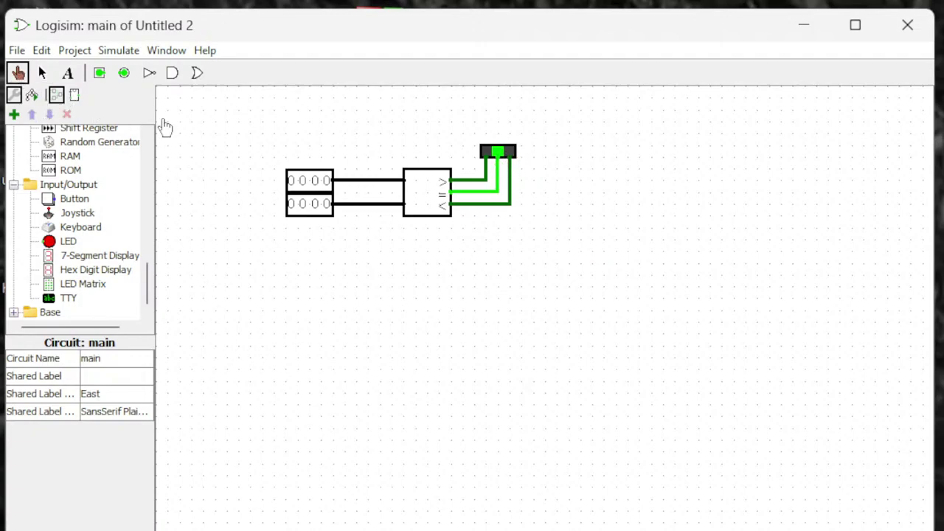
pyautogui.click(327, 184)
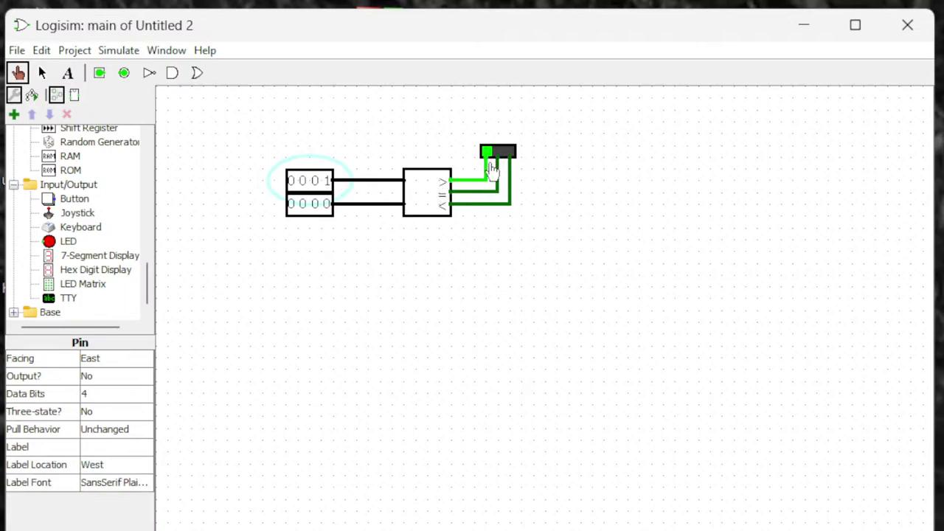
pyautogui.click(317, 209)
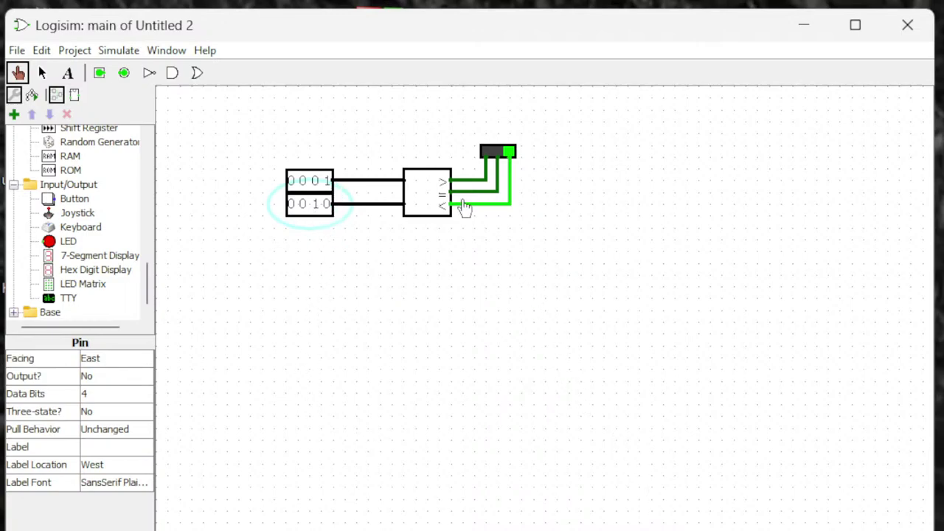
pyautogui.click(313, 203)
pyautogui.click(327, 206)
pyautogui.click(314, 180)
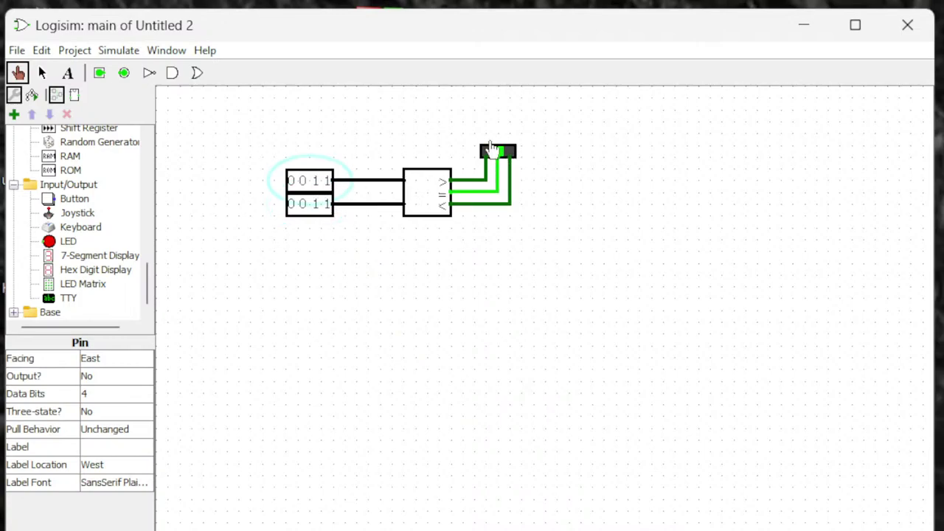